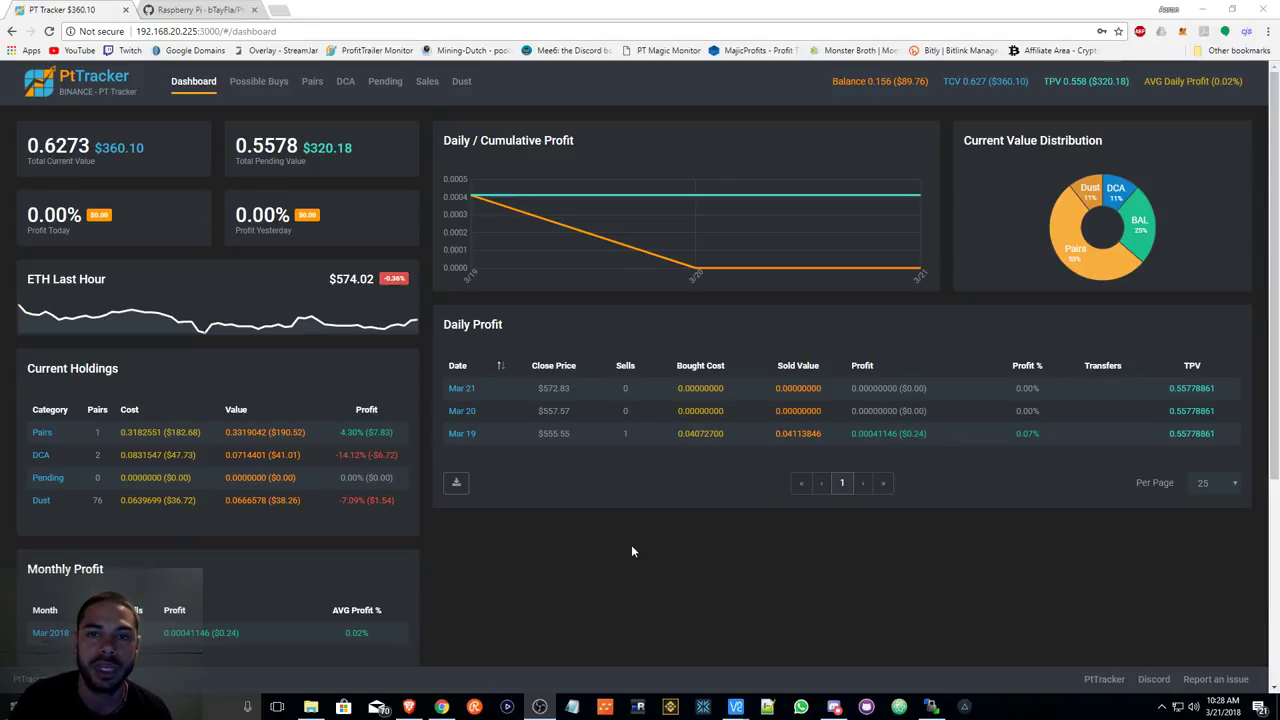
- Look over the Raspberry Pi install instructions on the PtTracker GitHub wiki
click(208, 12)
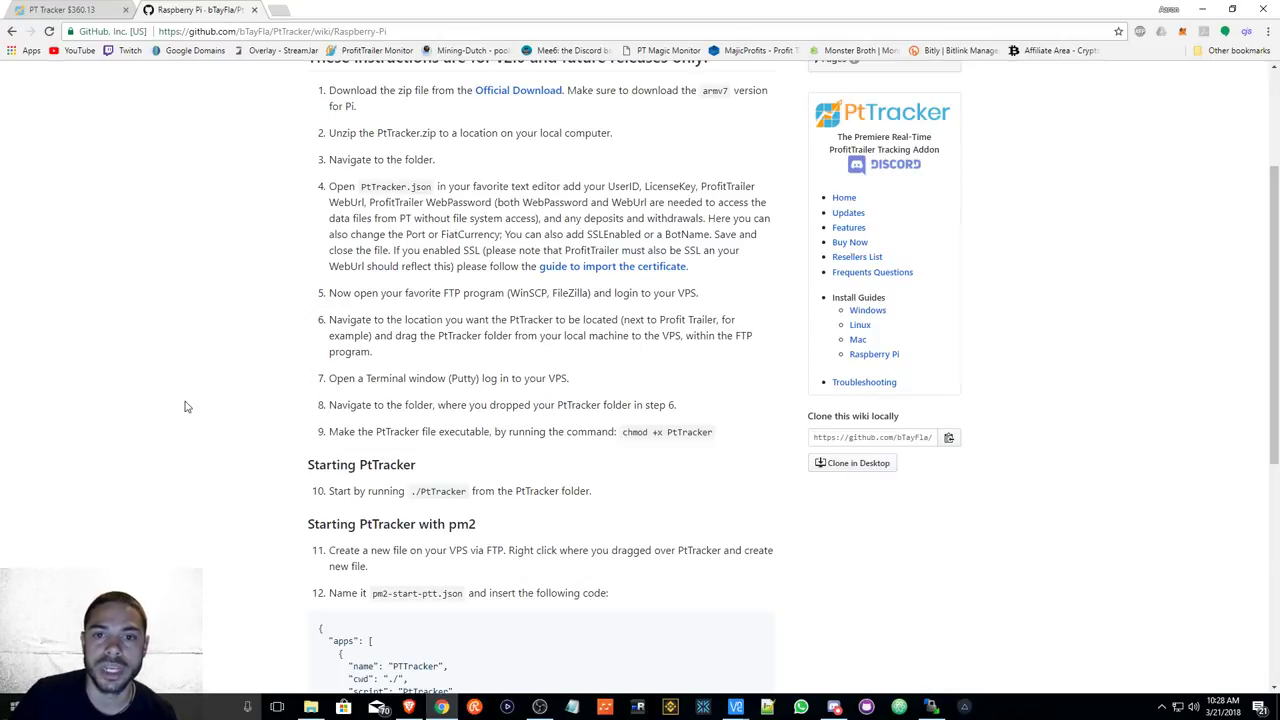
scroll(188, 410, up, 2)
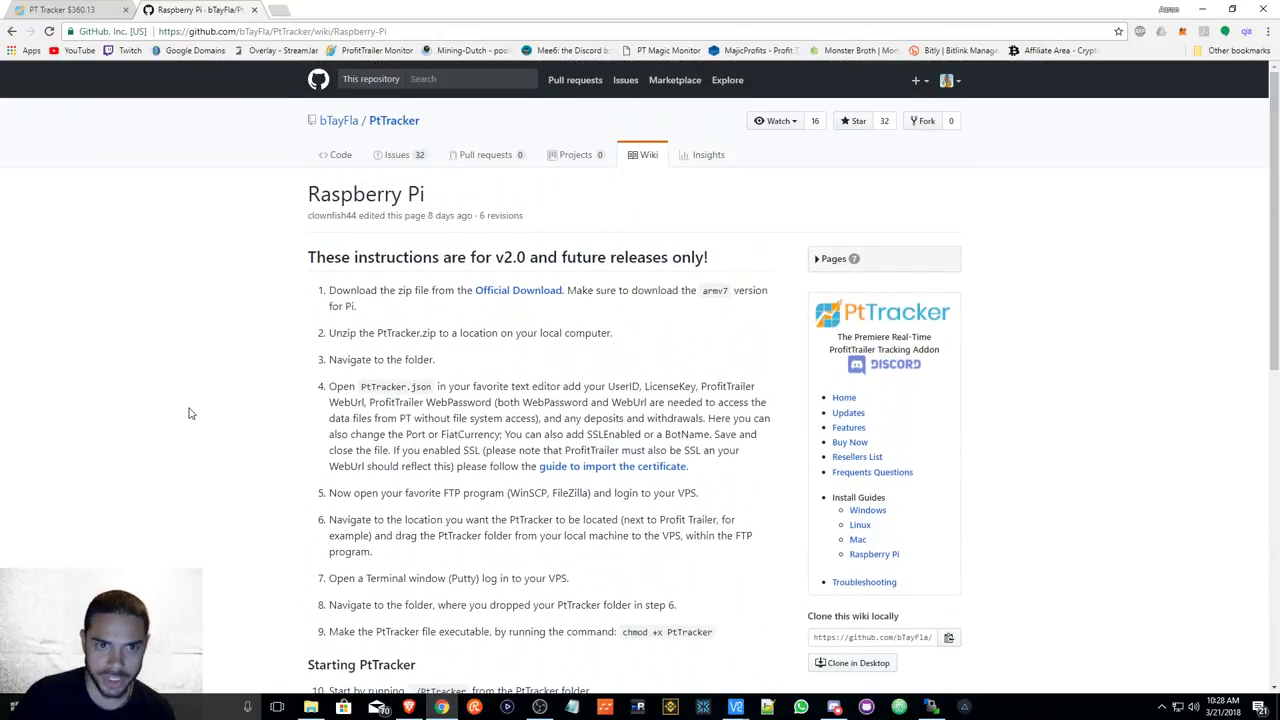
scroll(223, 420, down, 2)
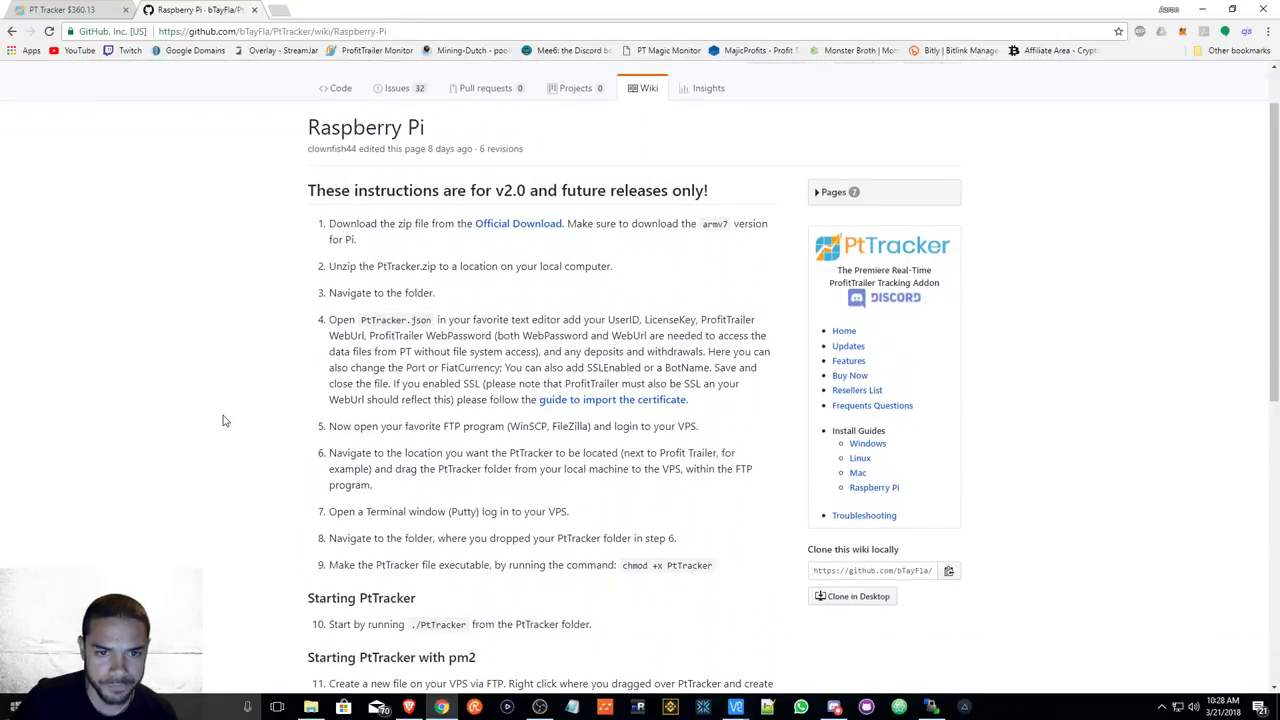
scroll(230, 418, up, 1)
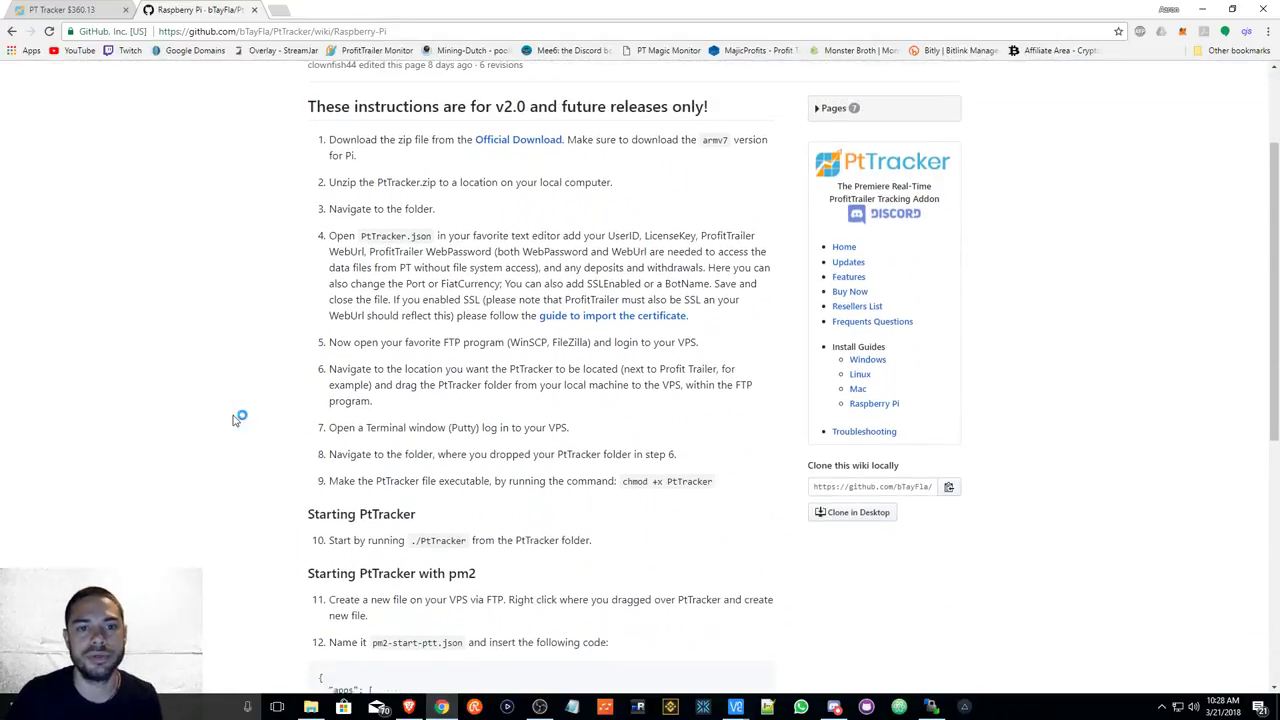
- View the wiki's Official Download page in a new tab, pick Raspberry Pi as the platform, and close the page
right_click(516, 159)
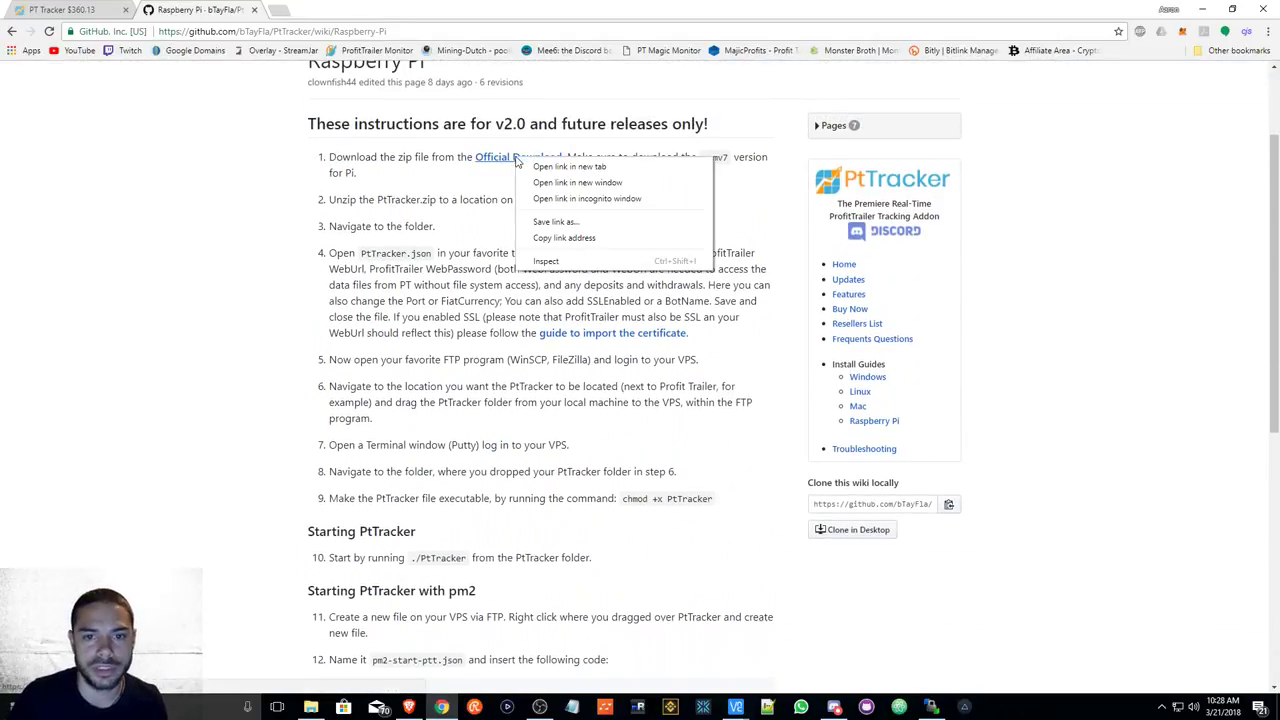
click(569, 166)
click(325, 10)
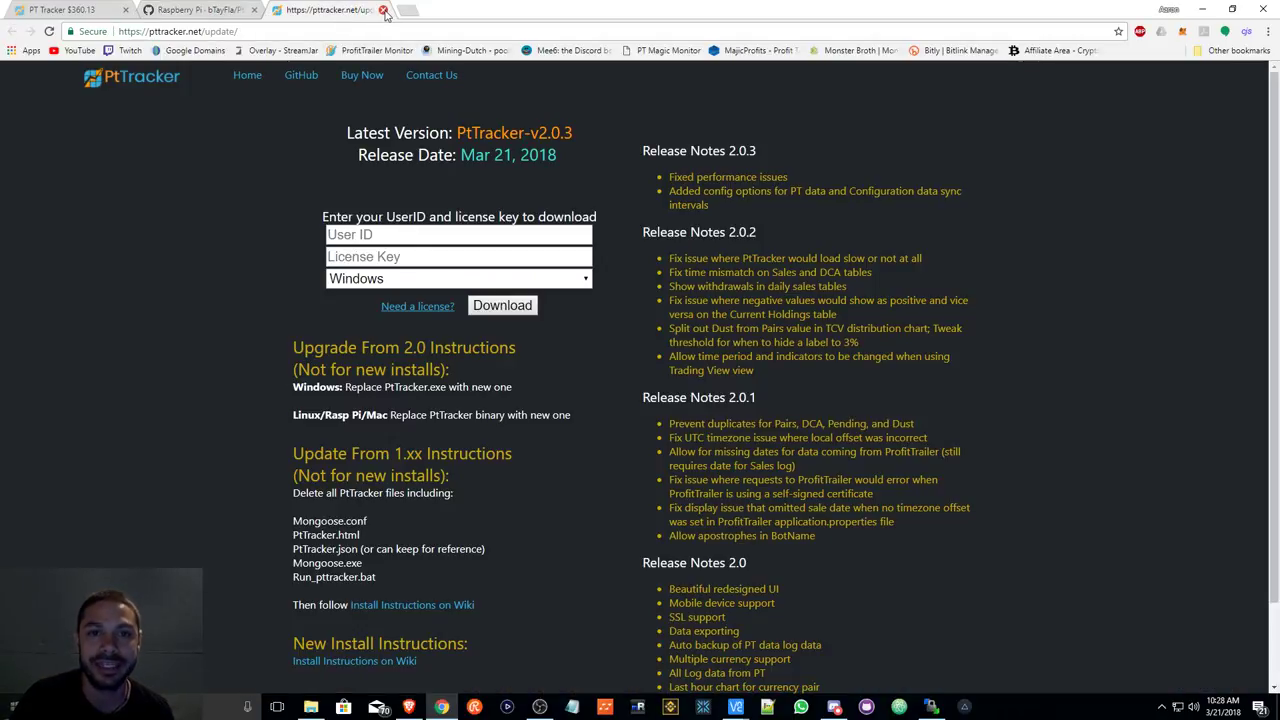
click(393, 280)
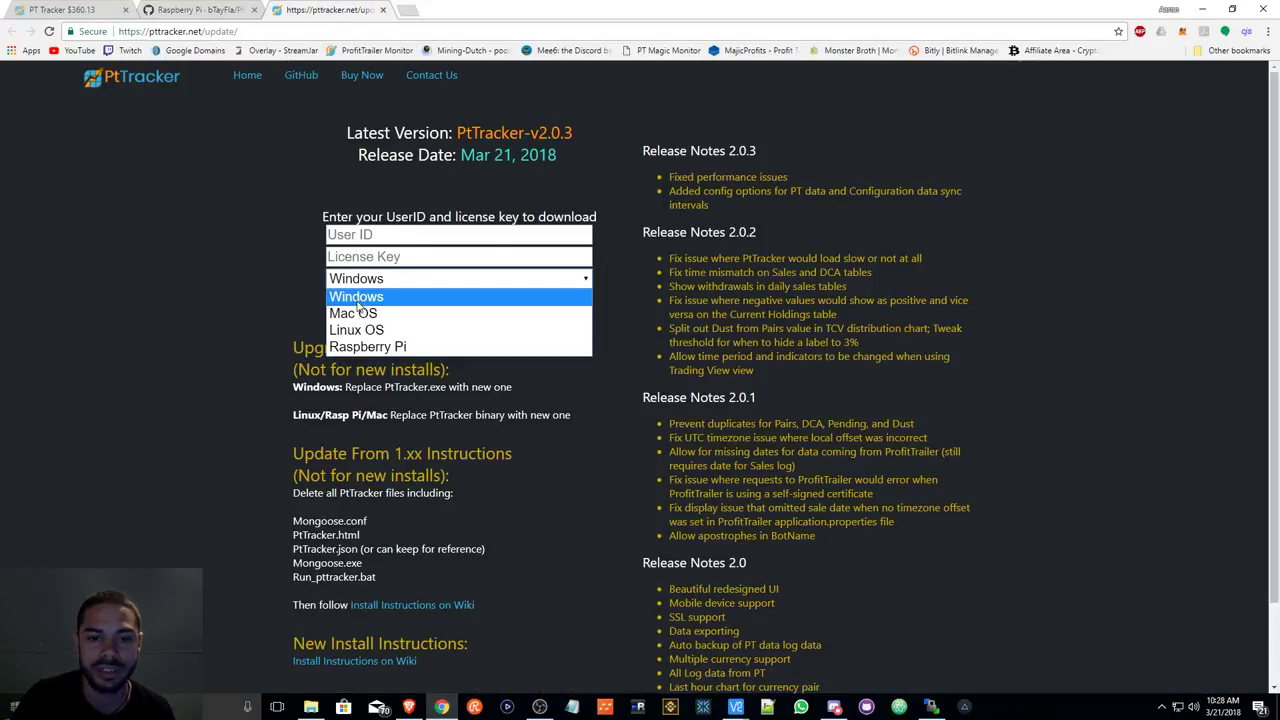
click(347, 350)
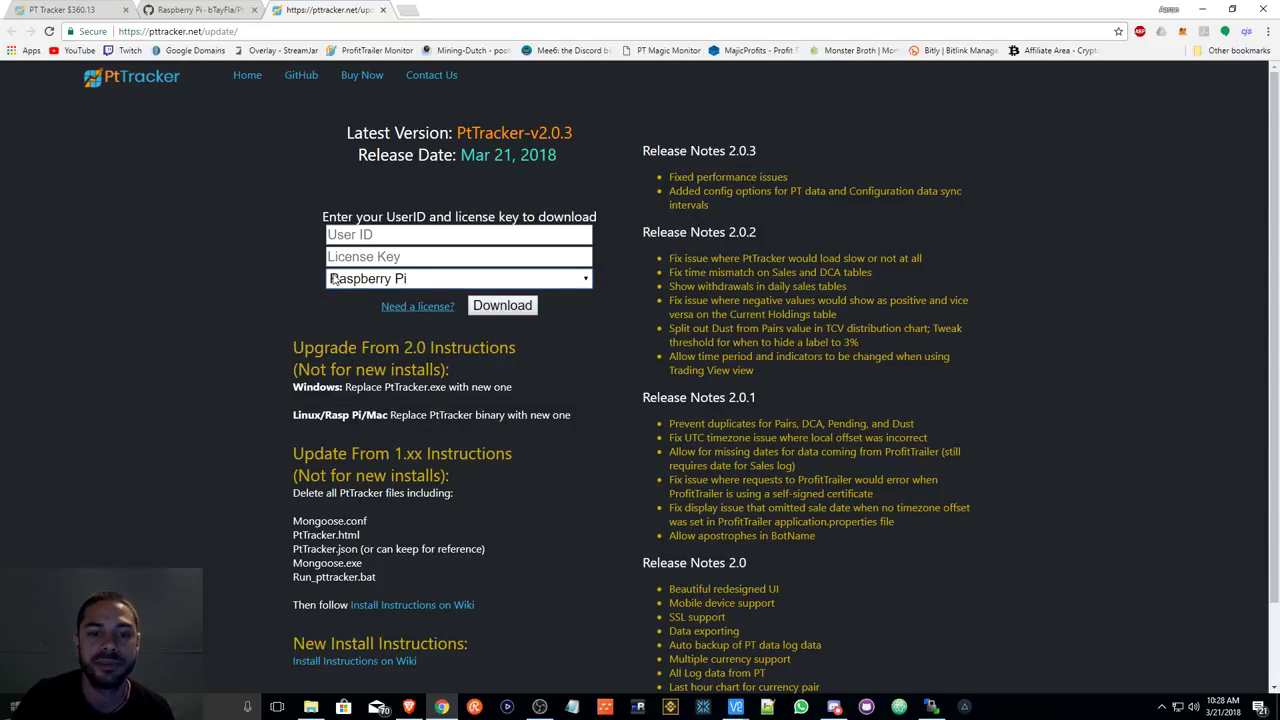
click(383, 12)
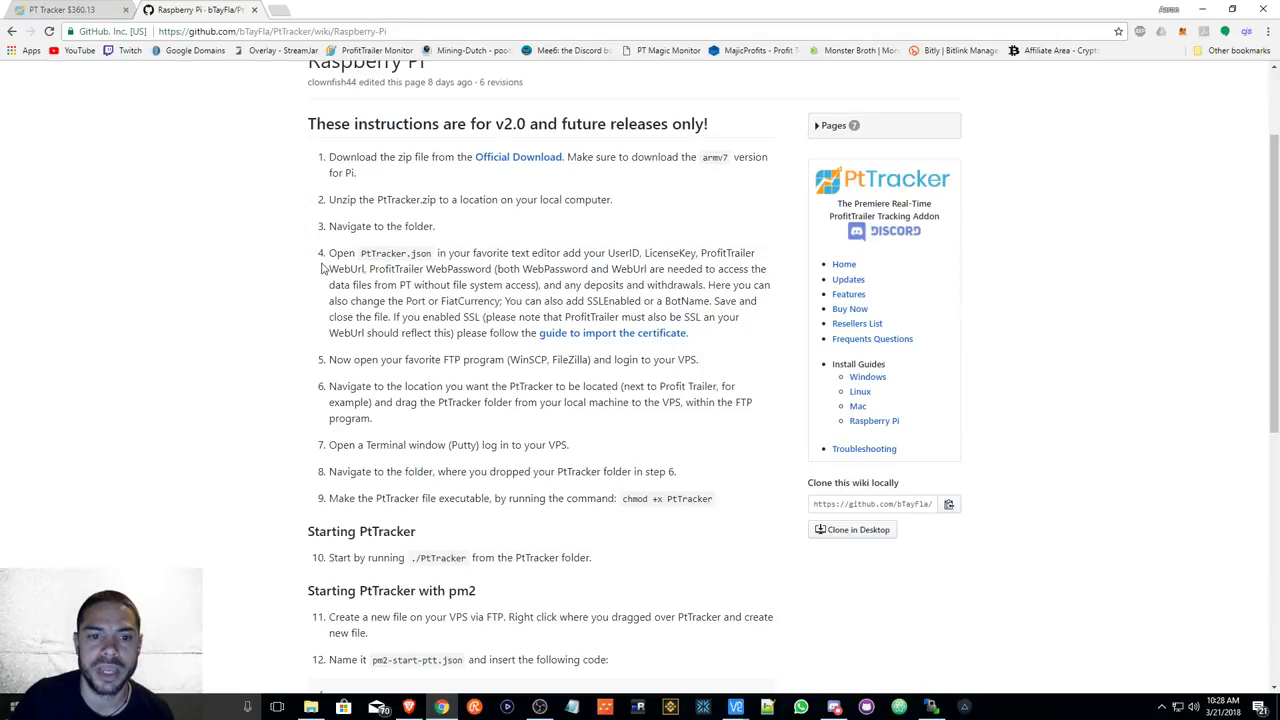
- Switch to File Explorer and open the PtTracker folder inside the unzipped PtTracker-v2.0.3-raspPi download
scroll(294, 224, down, 1)
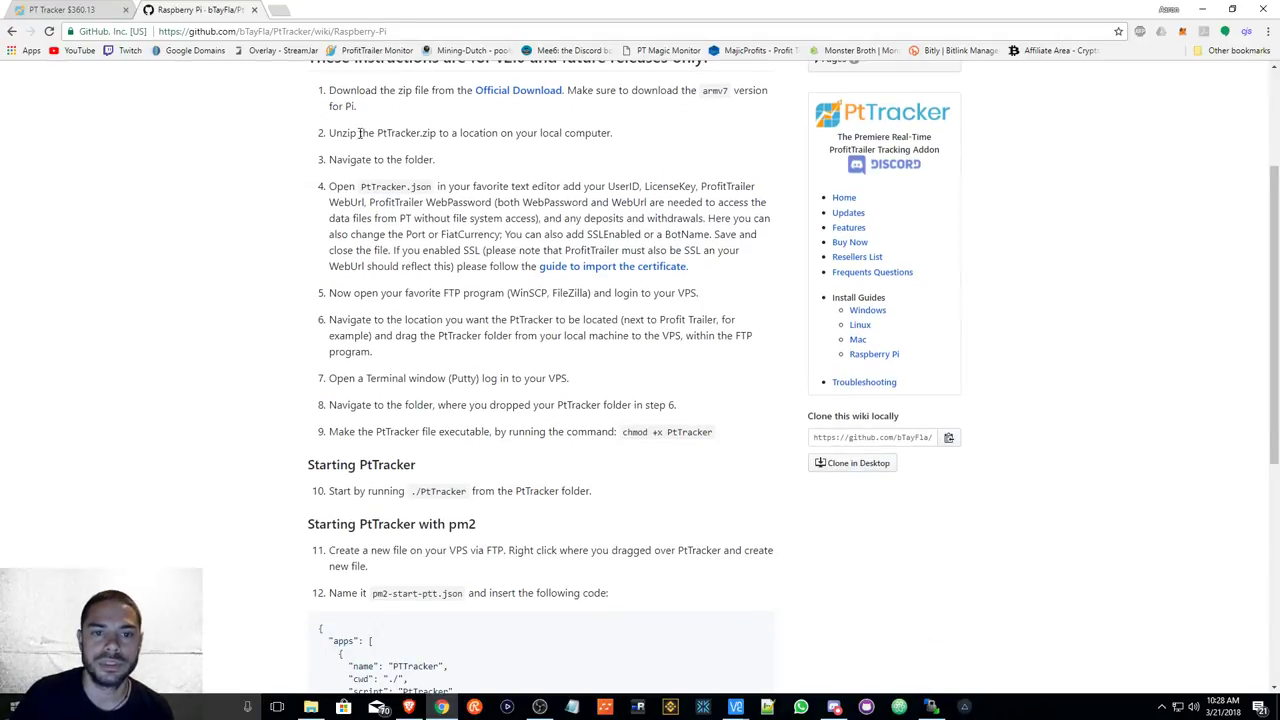
scroll(323, 213, down, 1)
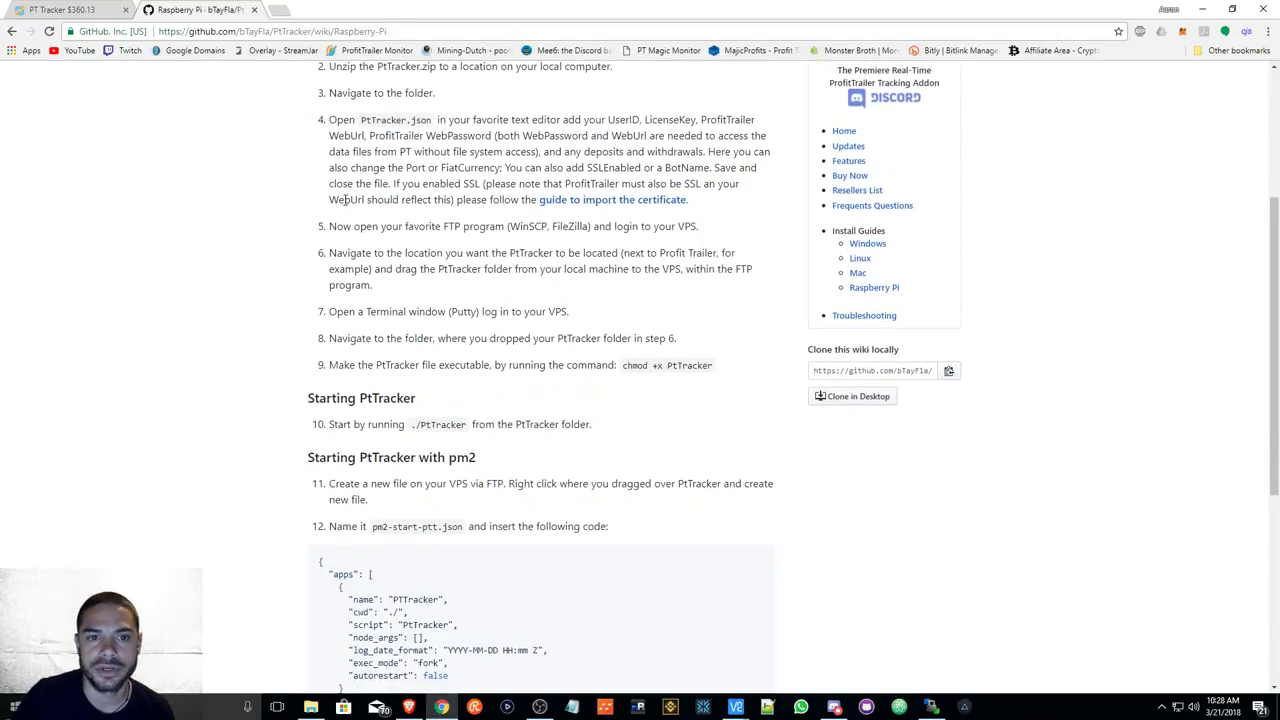
scroll(337, 96, down, 1)
scroll(337, 194, up, 1)
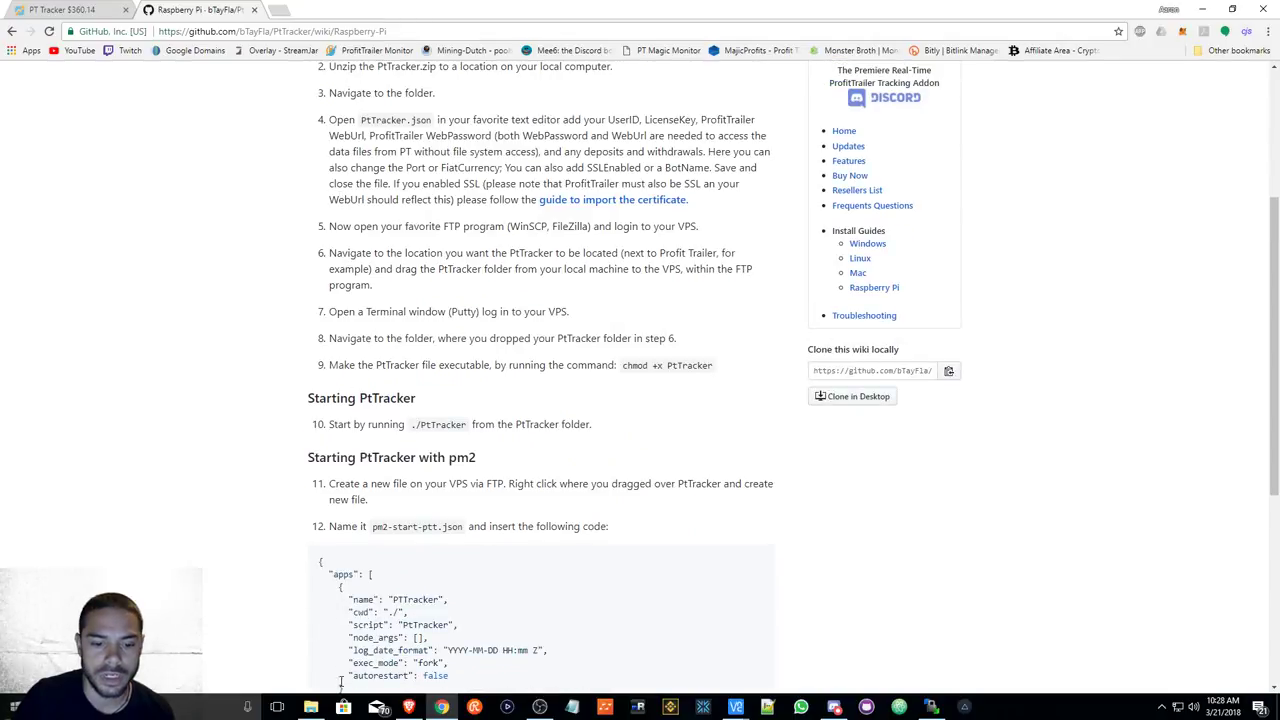
click(311, 707)
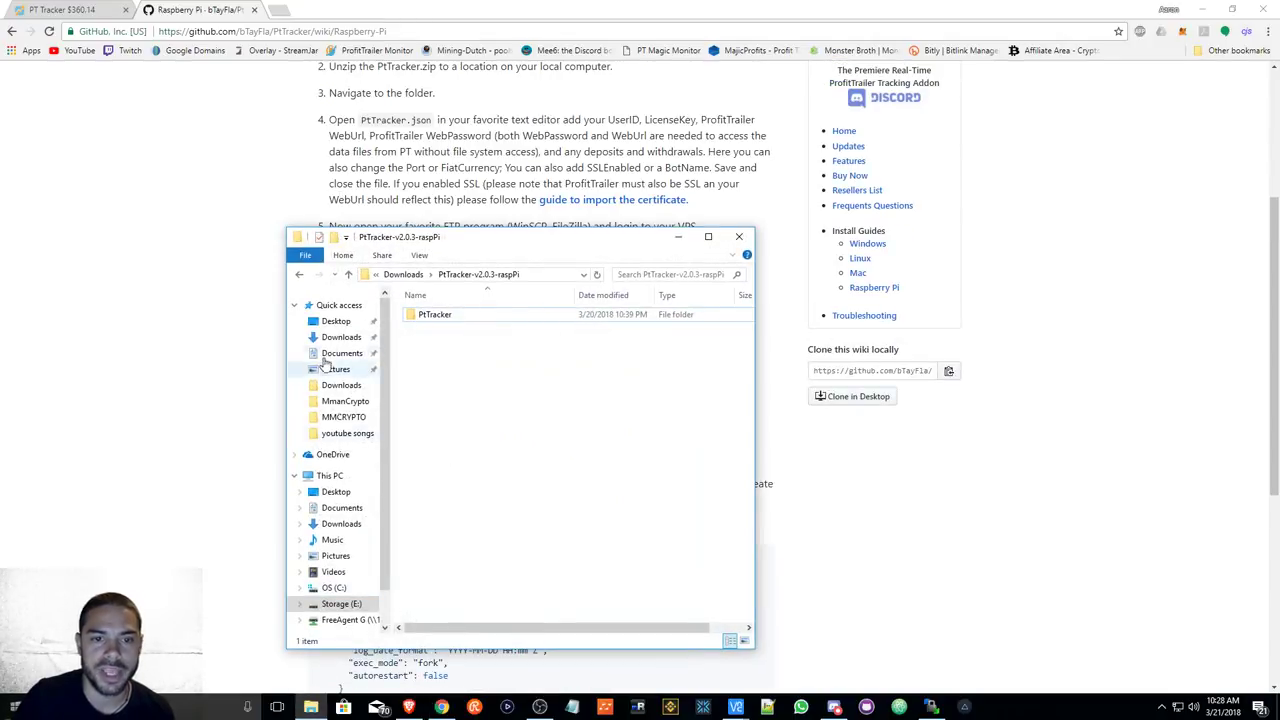
double_click(417, 314)
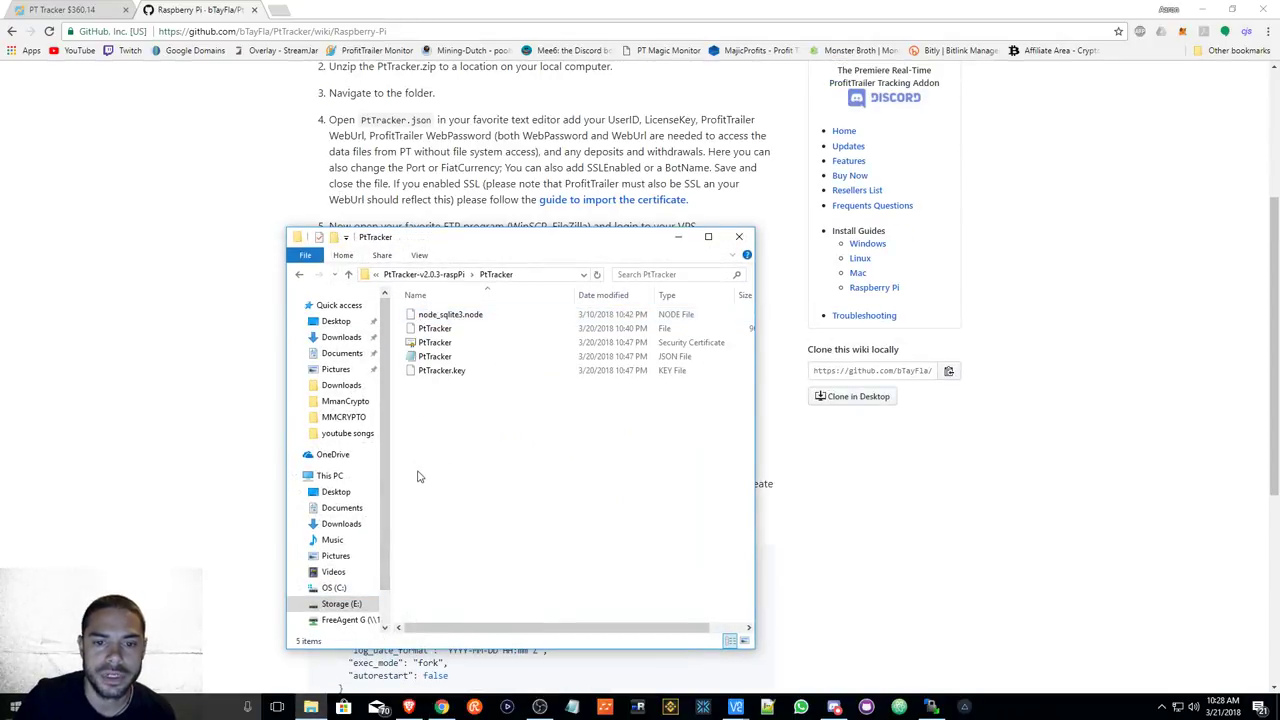
- Open the PtTracker JSON configuration file for editing in Notepad++ instead of plain Notepad
double_click(434, 357)
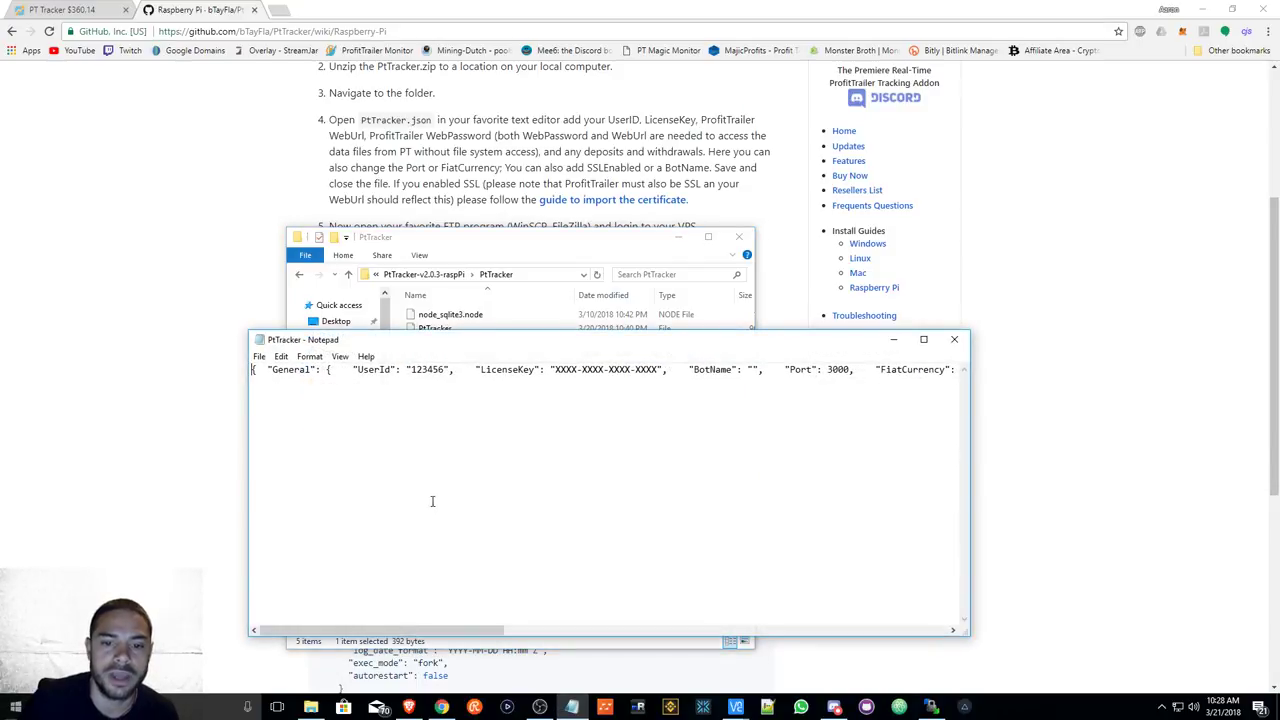
click(954, 339)
right_click(478, 357)
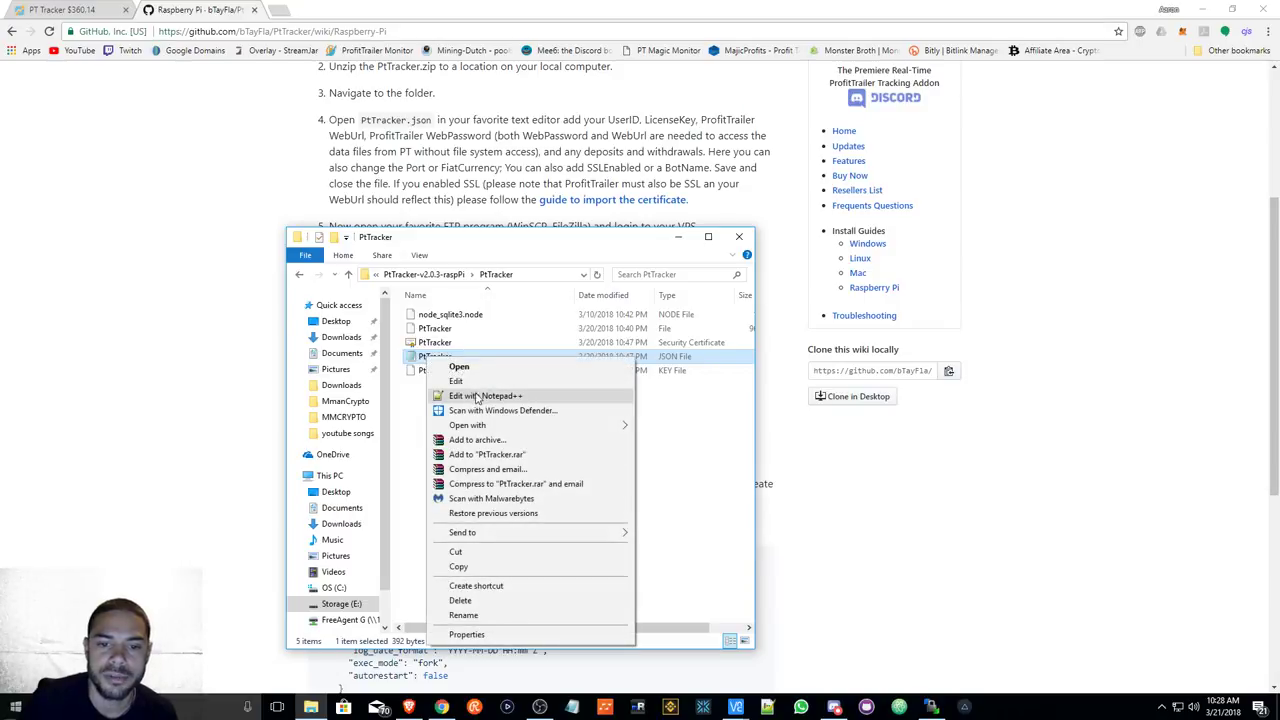
click(480, 397)
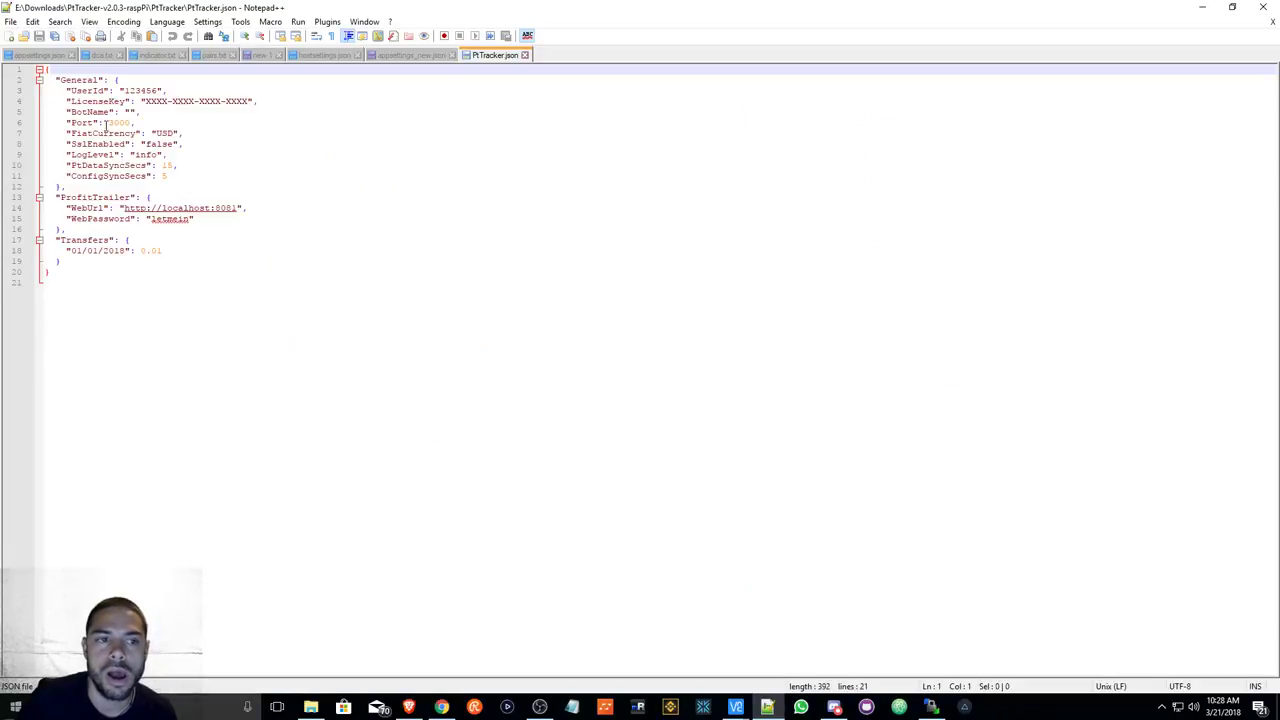
- Review the UserId, LicenseKey, BotName and WebPassword entries in PtTracker.json
click(138, 90)
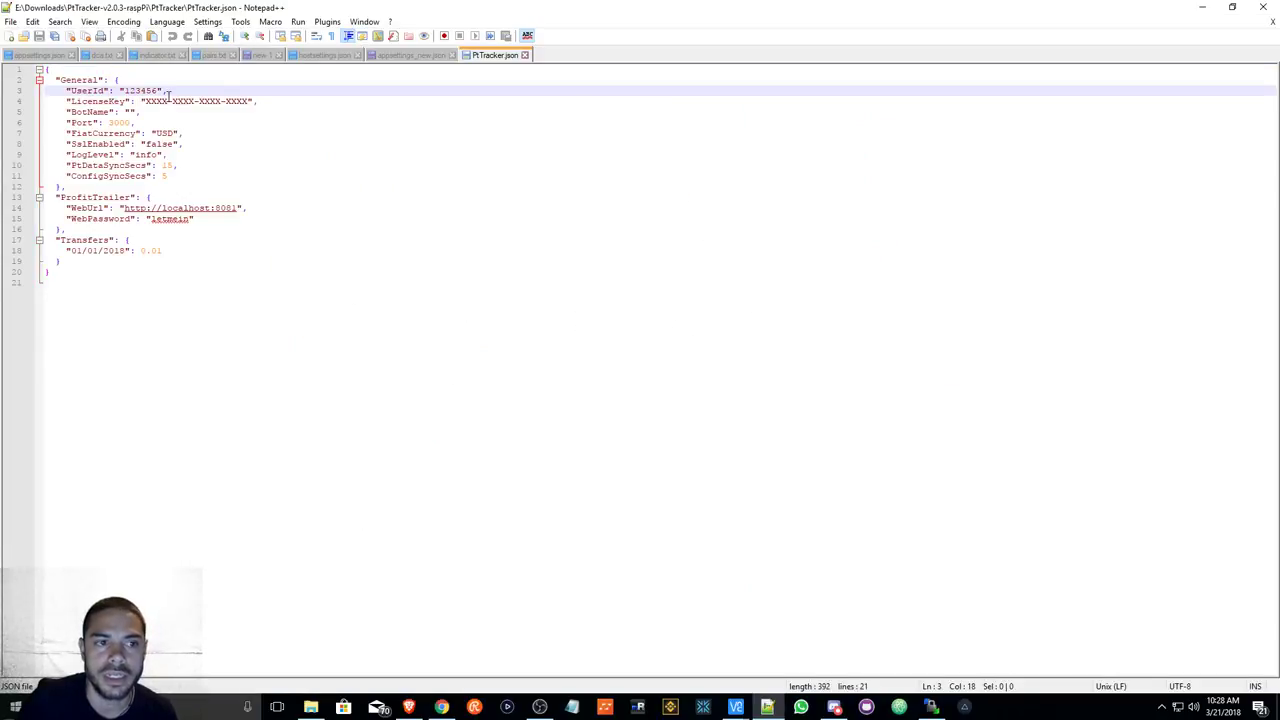
click(175, 101)
click(130, 112)
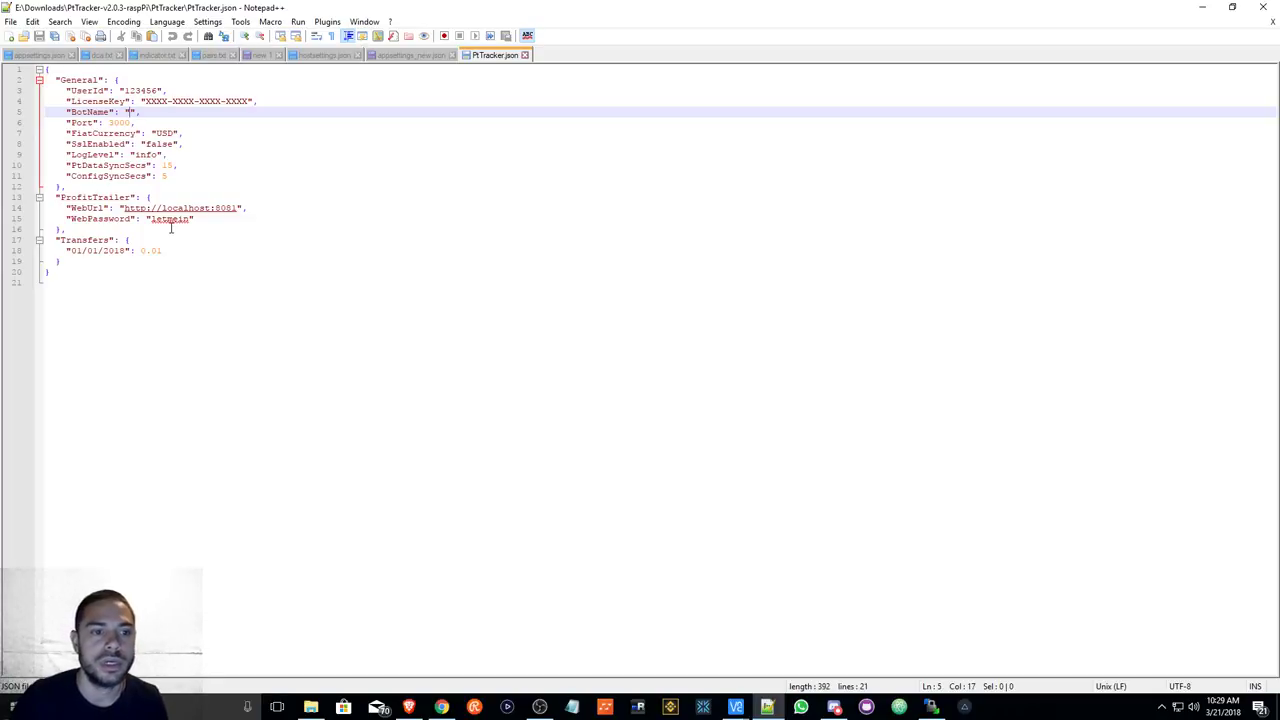
drag(190, 220, 152, 222)
key(End)
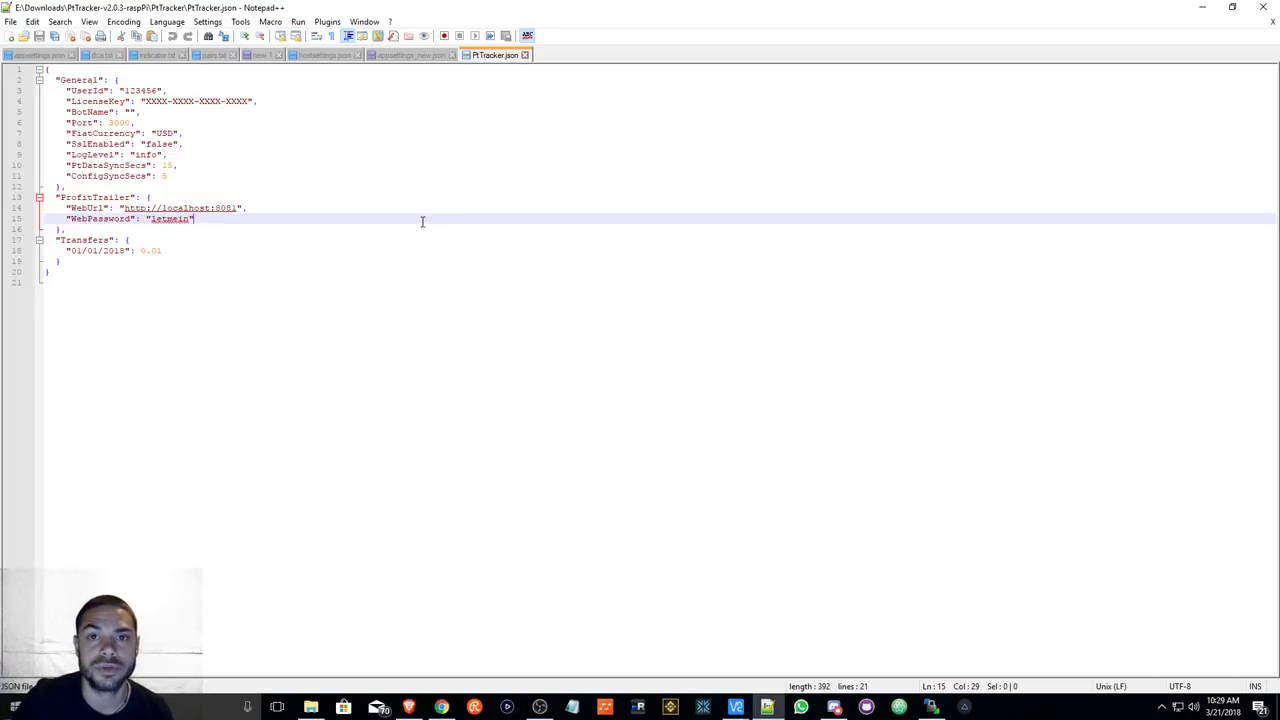
- Close PtTracker.json and minimize the editor and folder windows to return to the wiki instructions
click(524, 55)
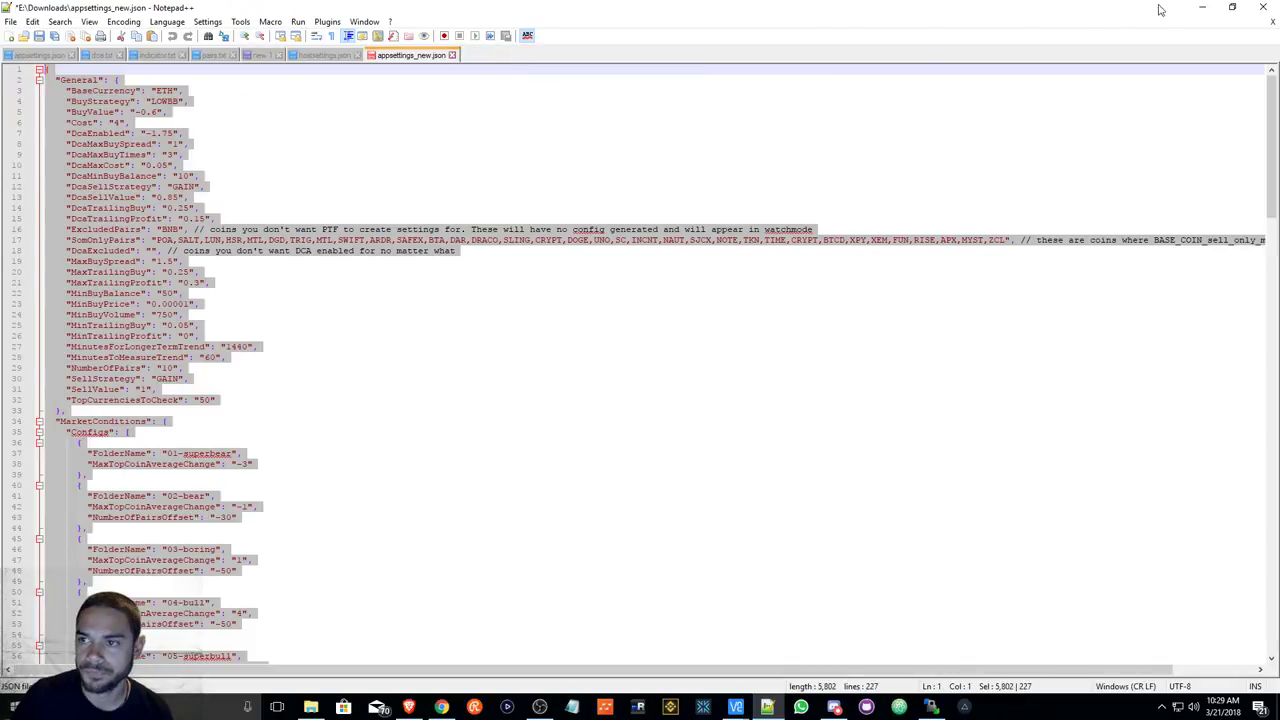
click(1202, 7)
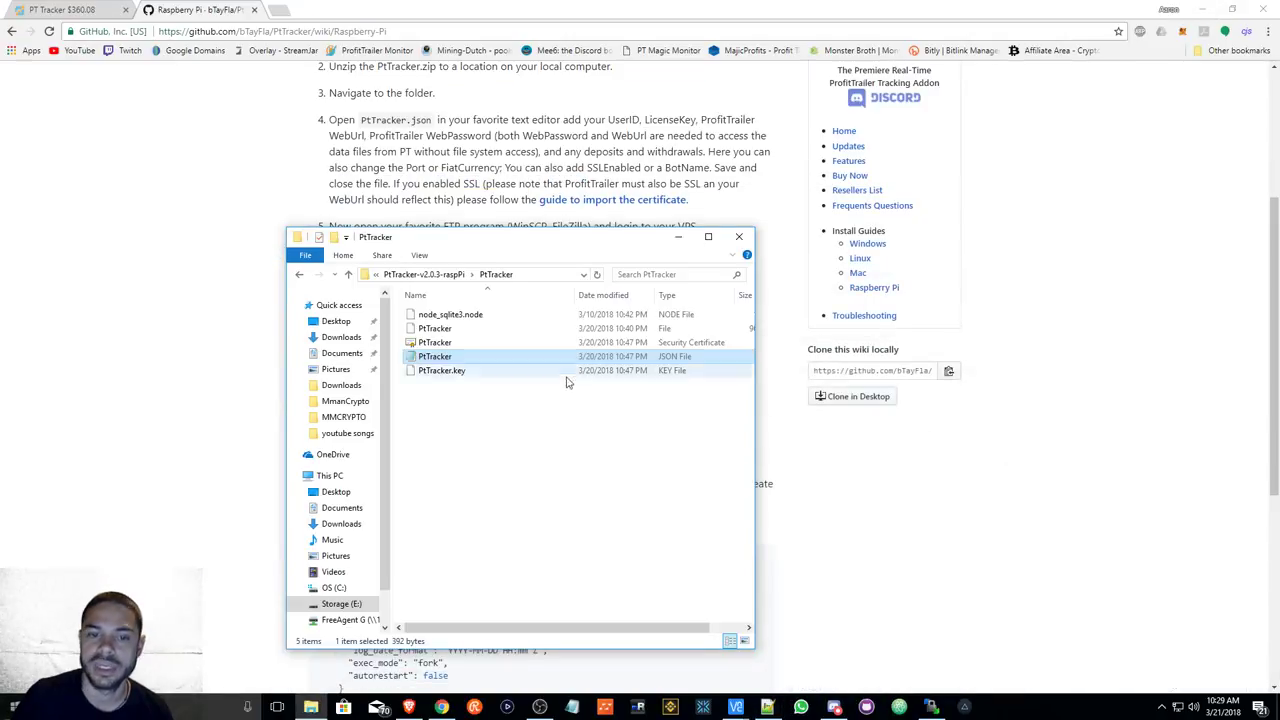
click(678, 237)
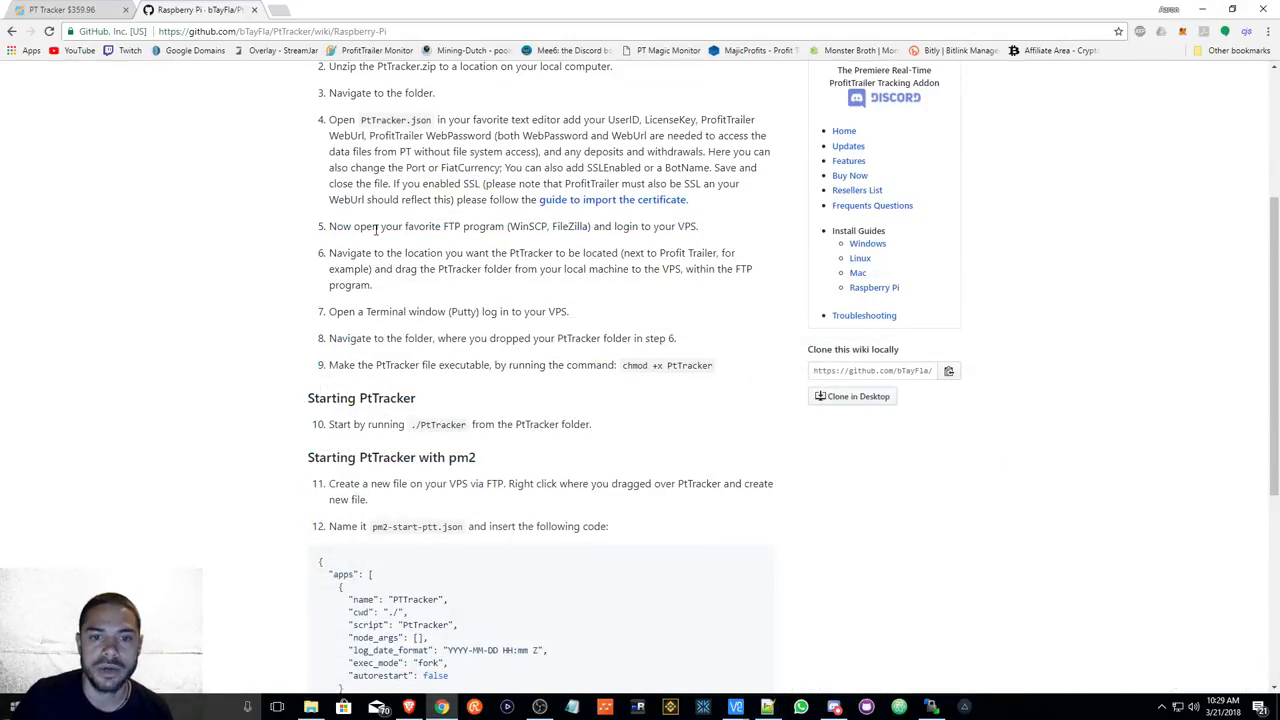
- Check the wiki's FTP instructions, switch to WinSCP and place its window beside the wiki page
scroll(376, 230, down, 1)
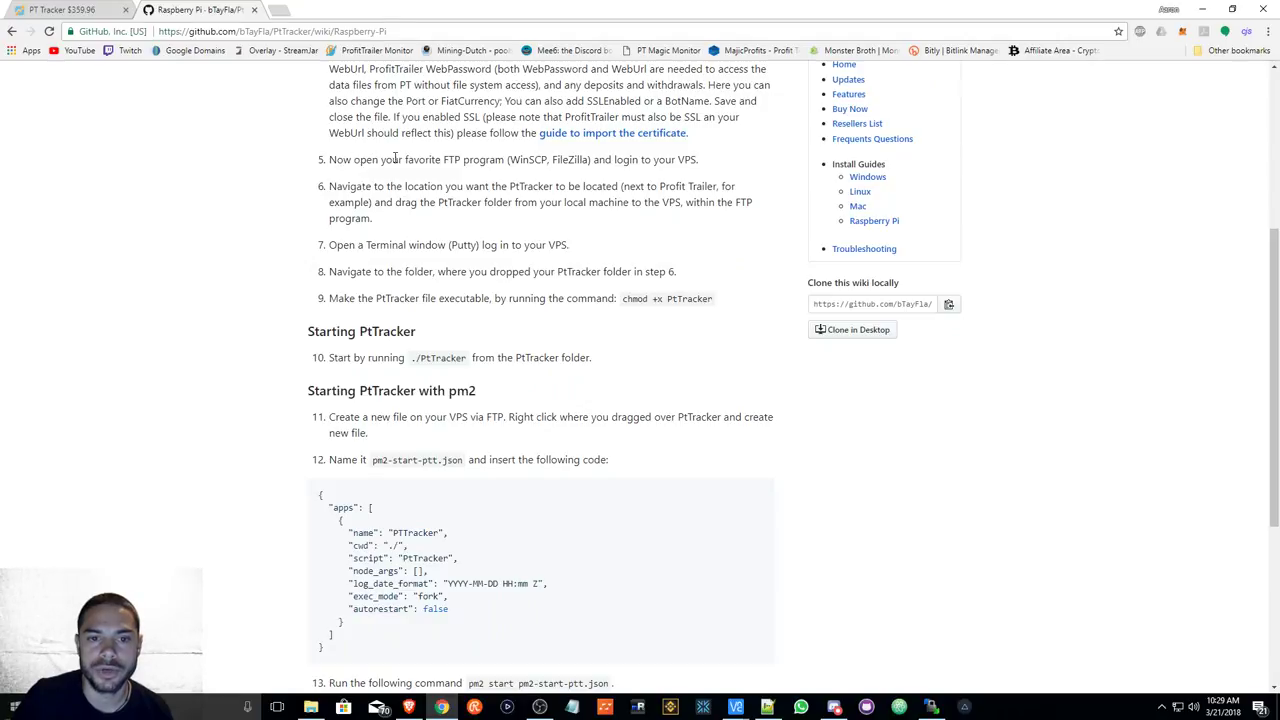
click(933, 709)
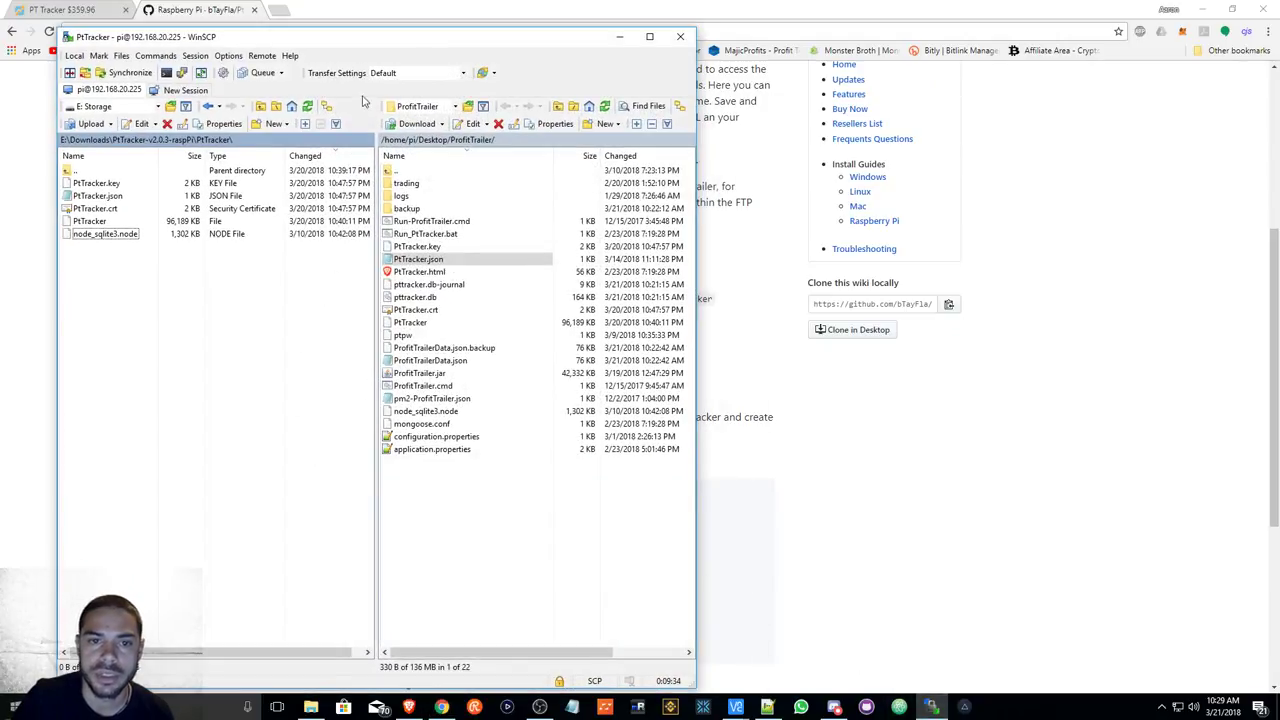
drag(350, 45, 1002, 50)
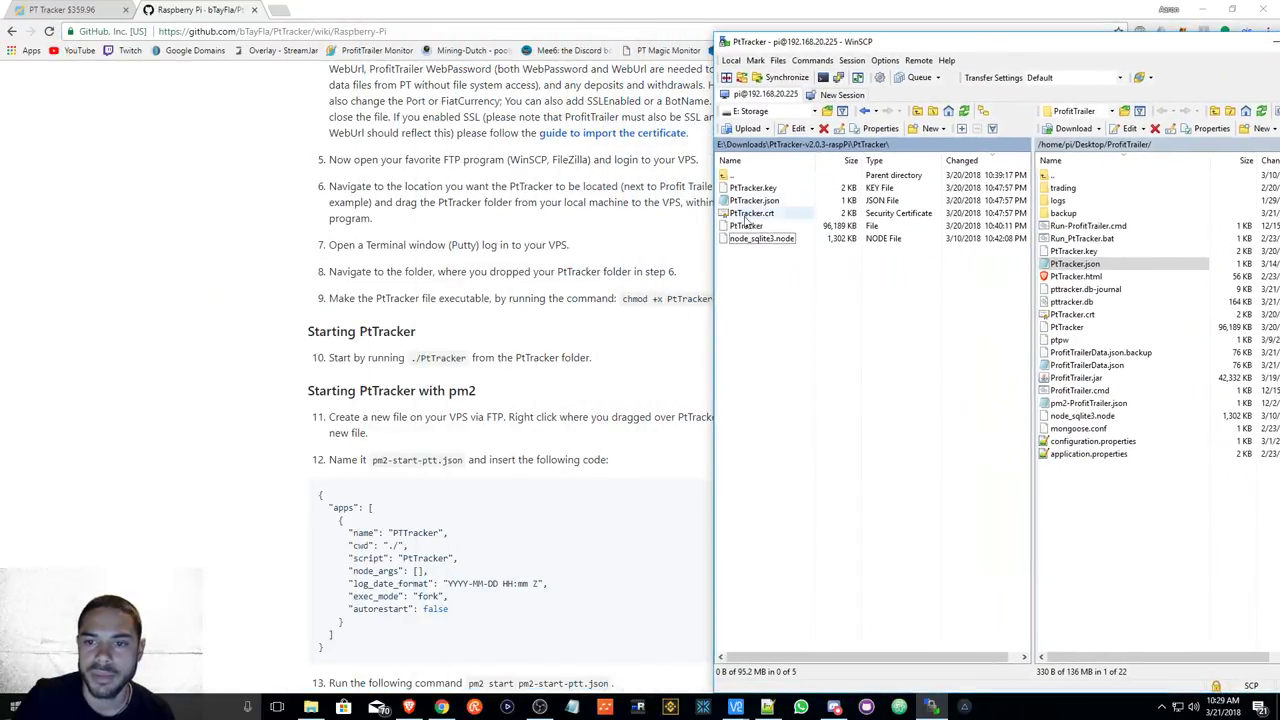
- Browse the local files up to Downloads and back into the PtTracker folder within PtTracker-v2.0.3-raspPi
click(818, 146)
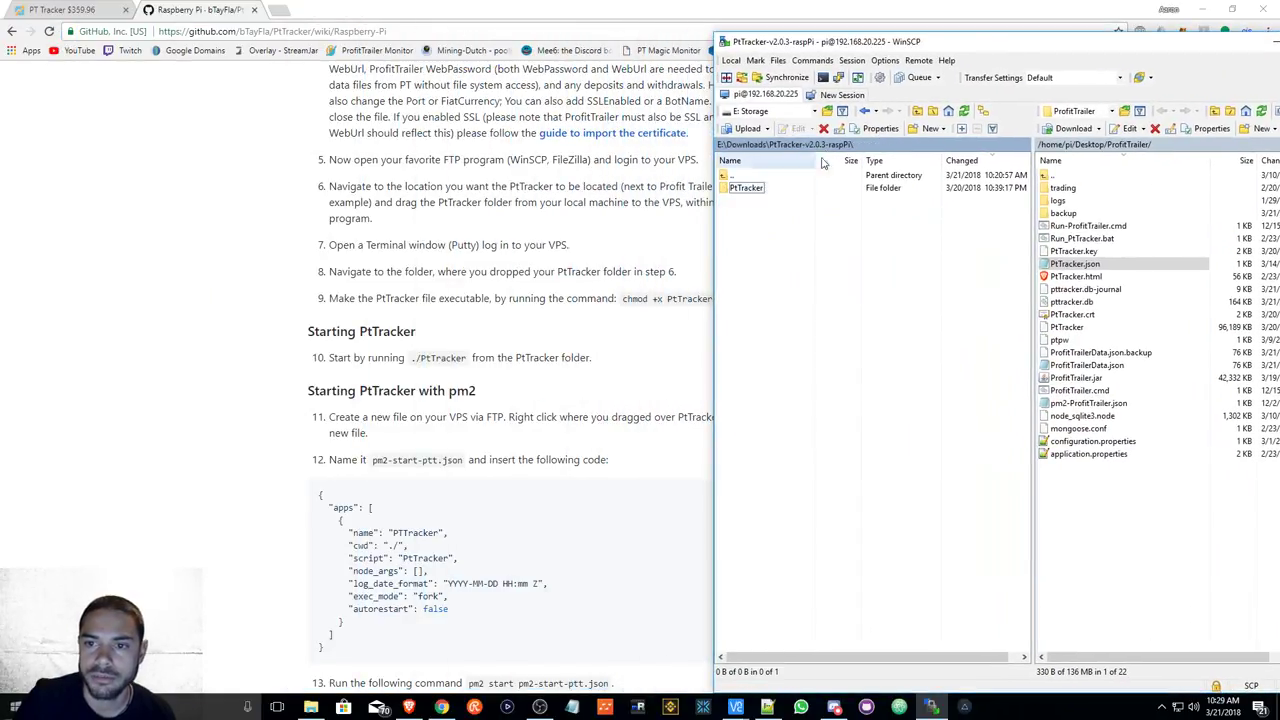
click(752, 146)
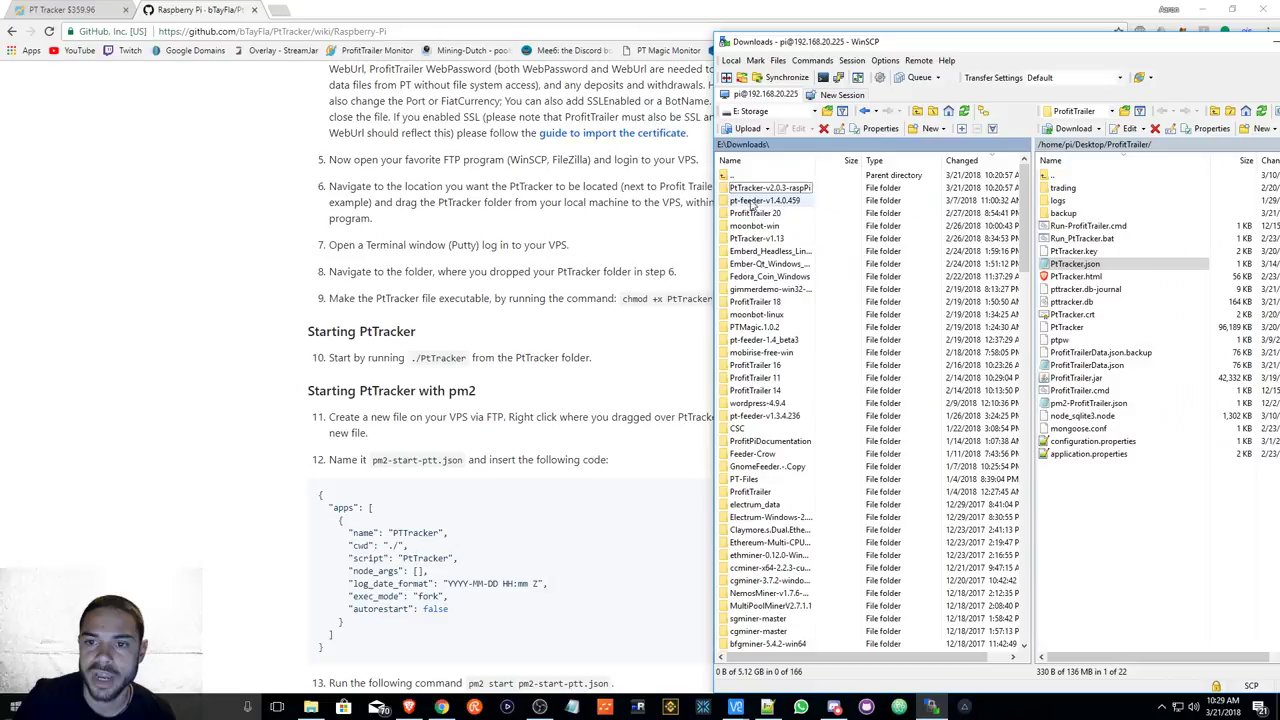
double_click(742, 188)
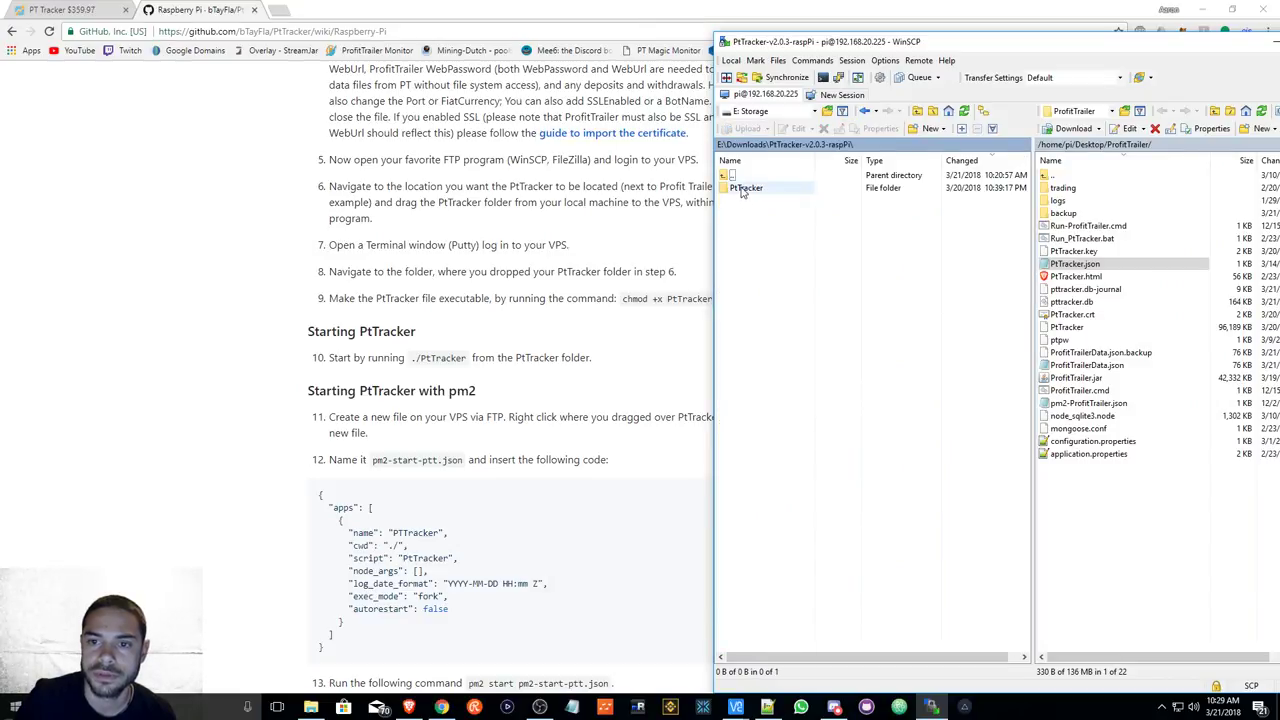
double_click(744, 190)
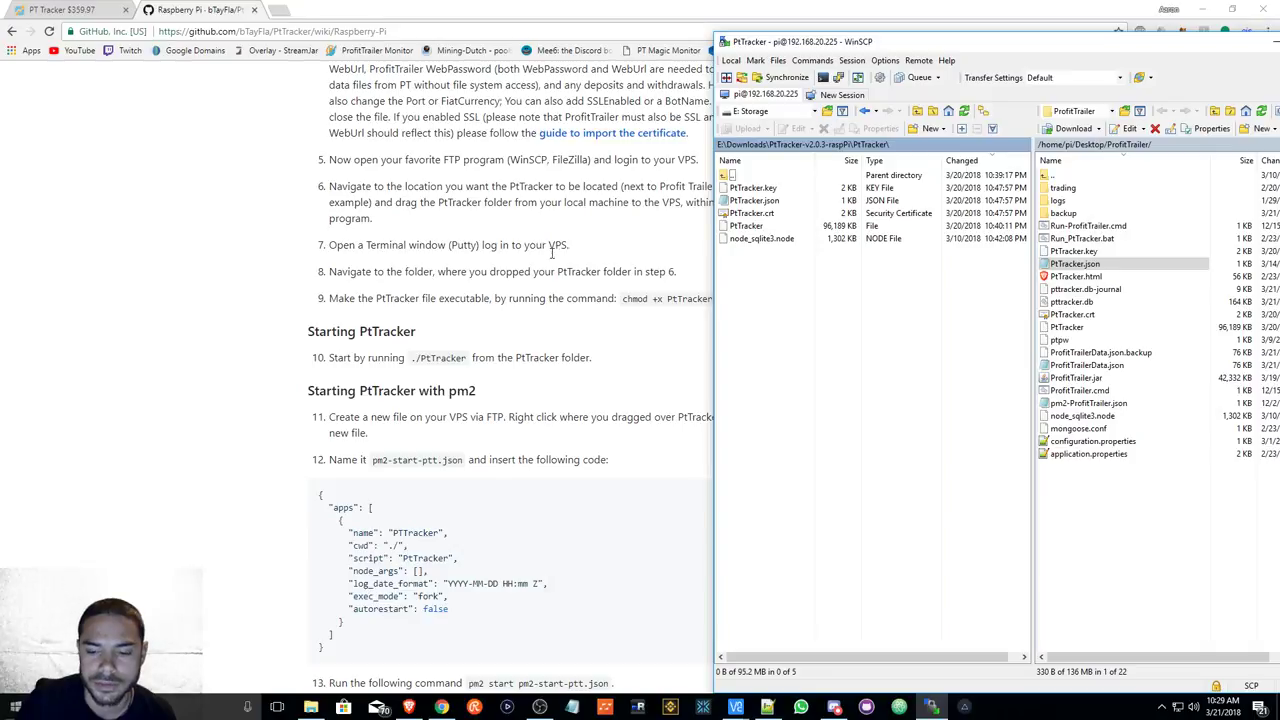
- Switch to the ProfitPi desktop in VNC Viewer, stop the running PtTracker process and close its terminal window
click(737, 708)
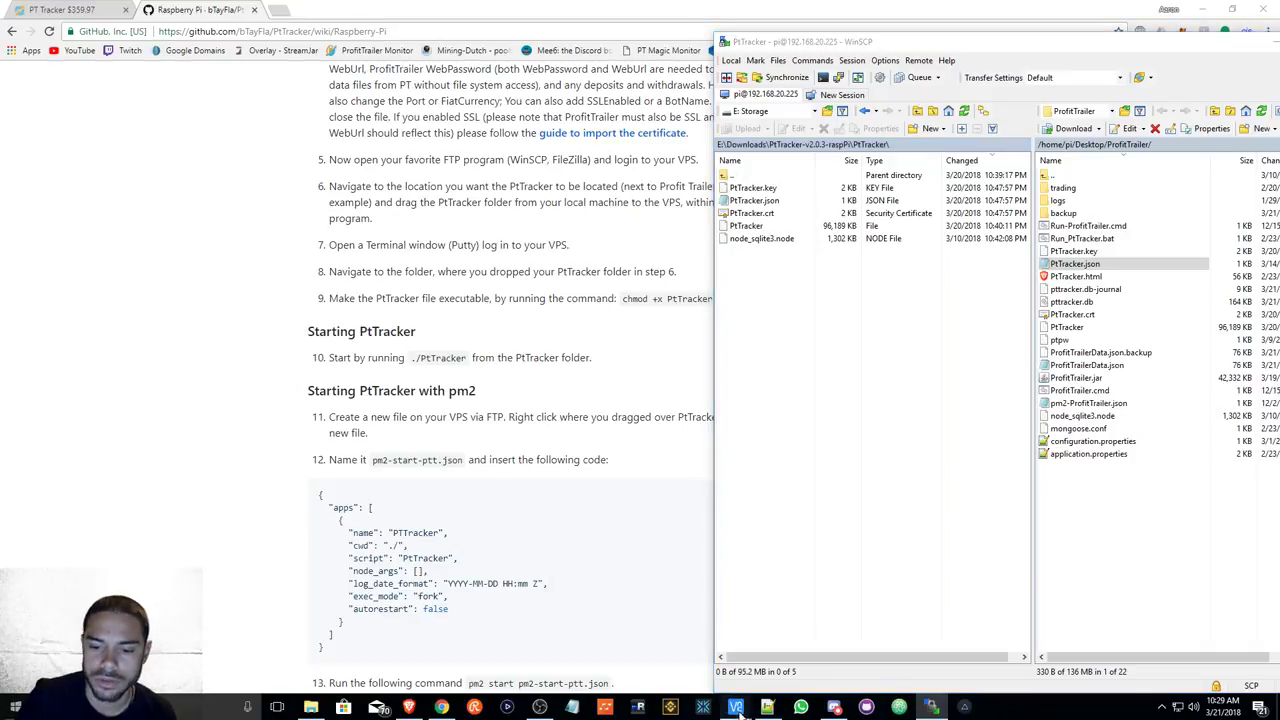
mouse_move(765, 657)
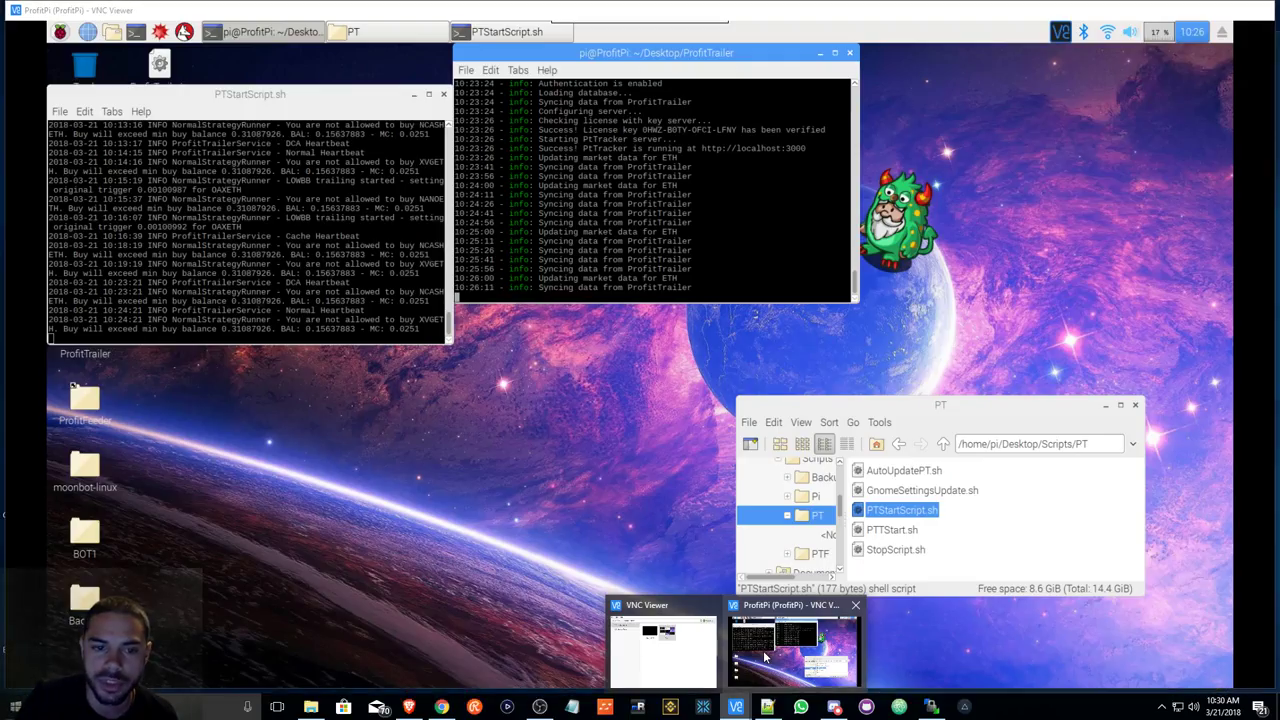
click(765, 657)
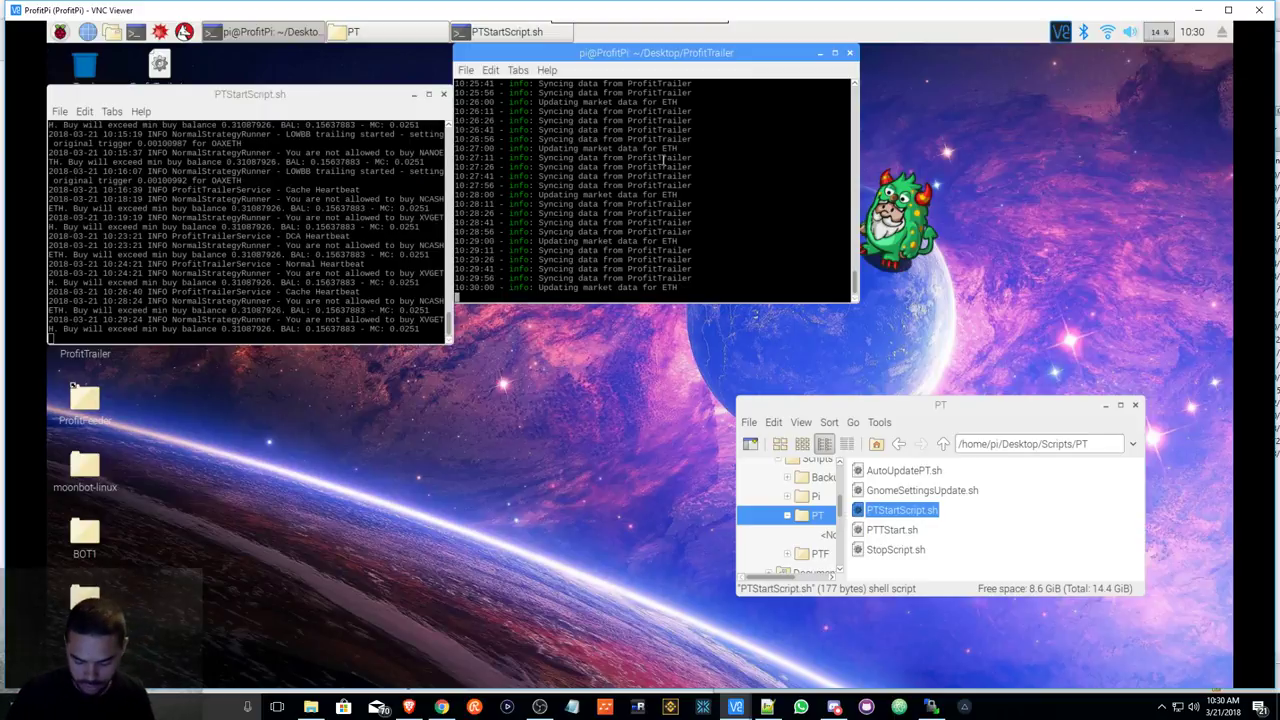
key(ctrl+c)
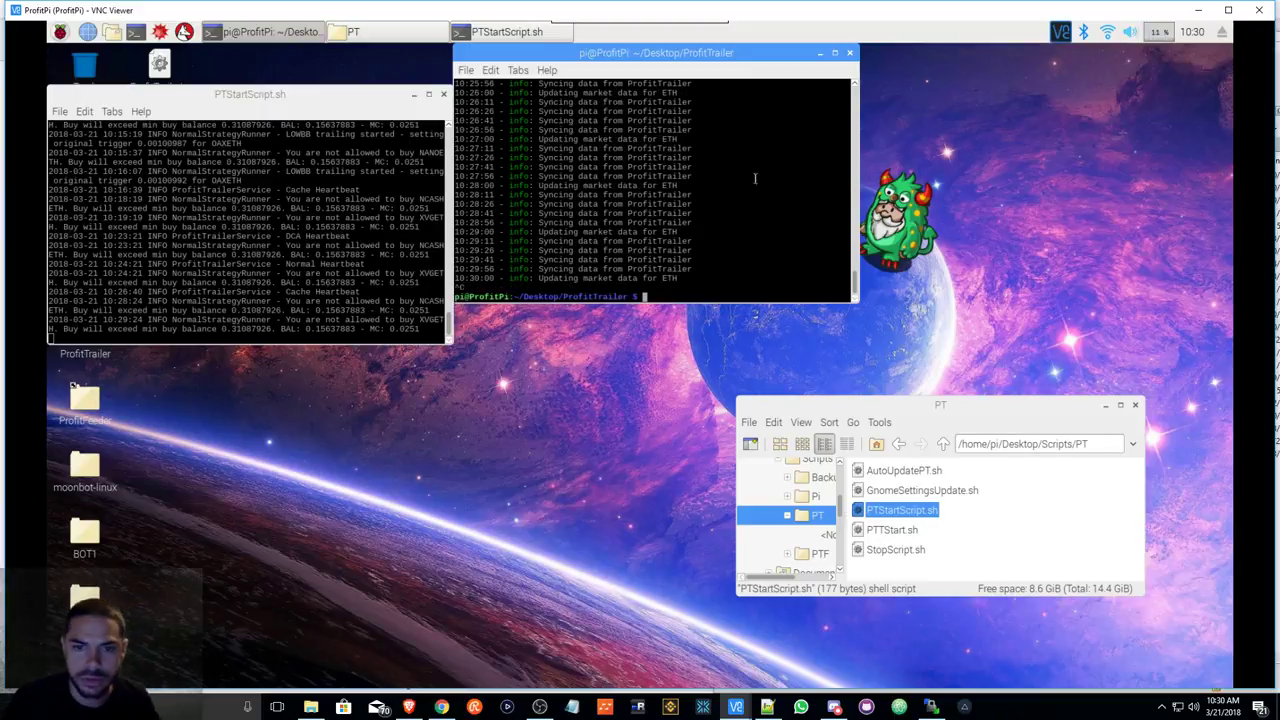
click(851, 54)
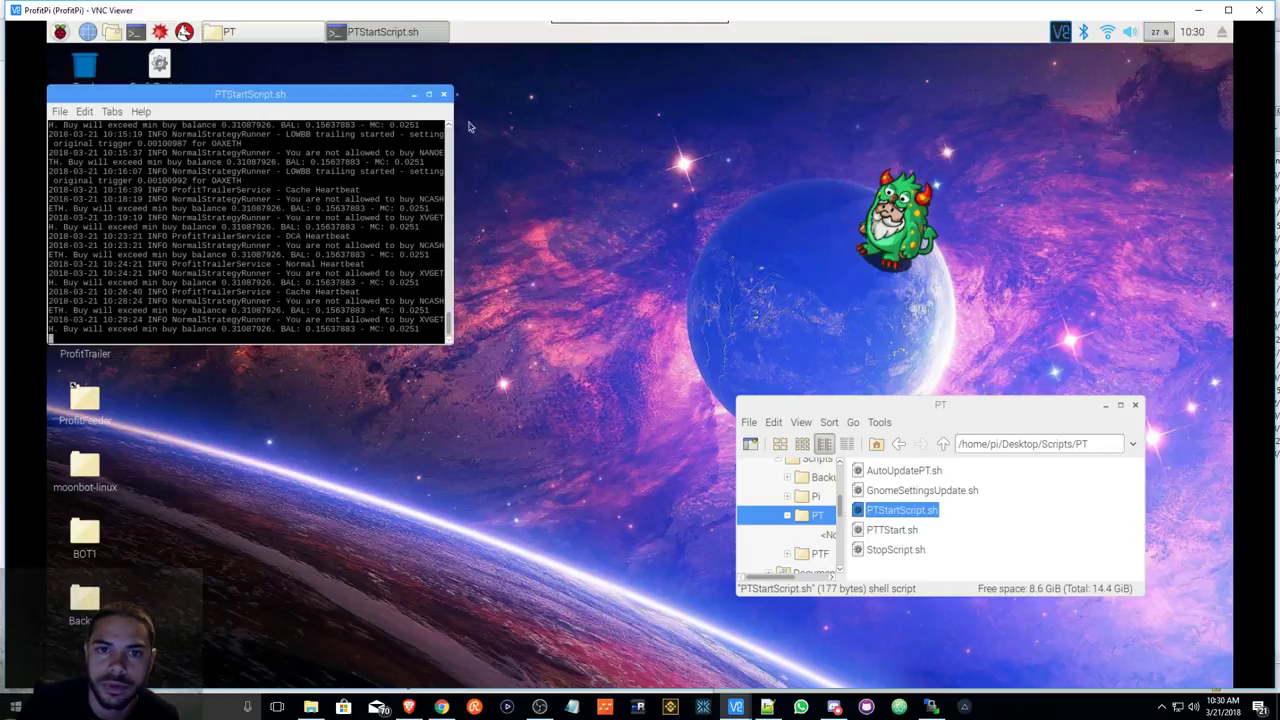
- Open a new terminal on the Pi and change to the /home/pi/Desktop/ProfitTrailer/ directory
click(136, 32)
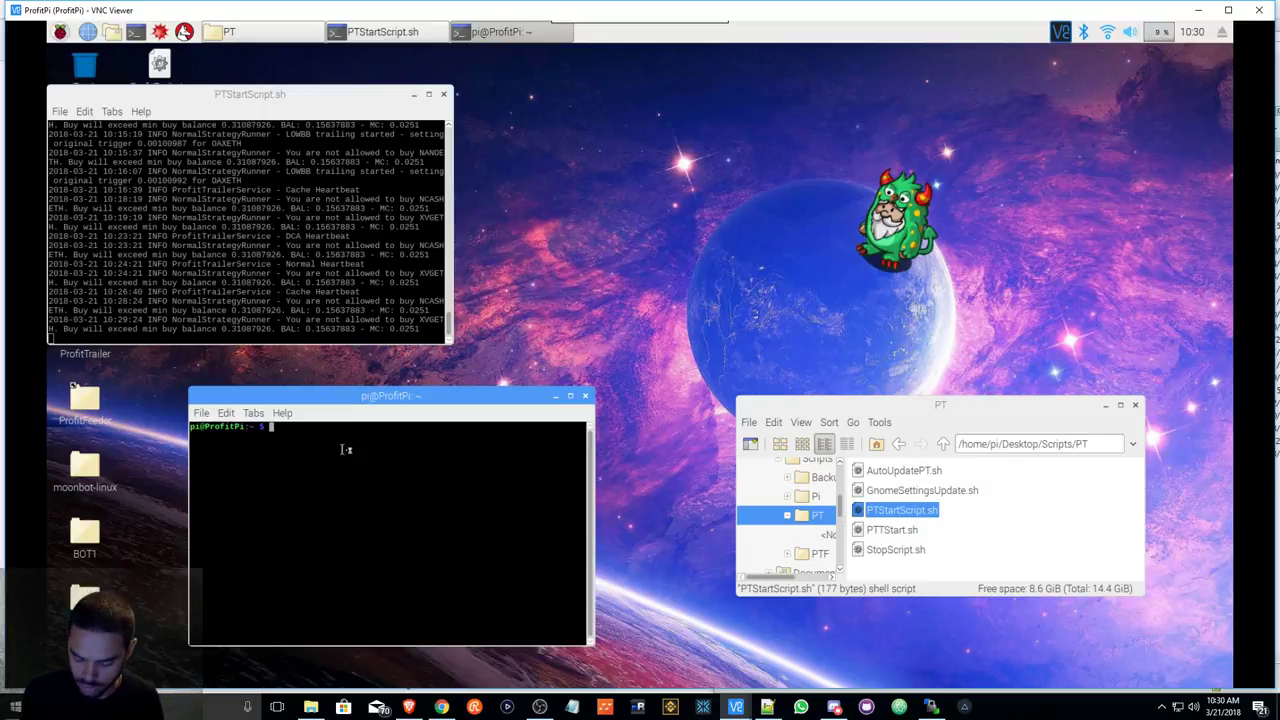
text(cd)
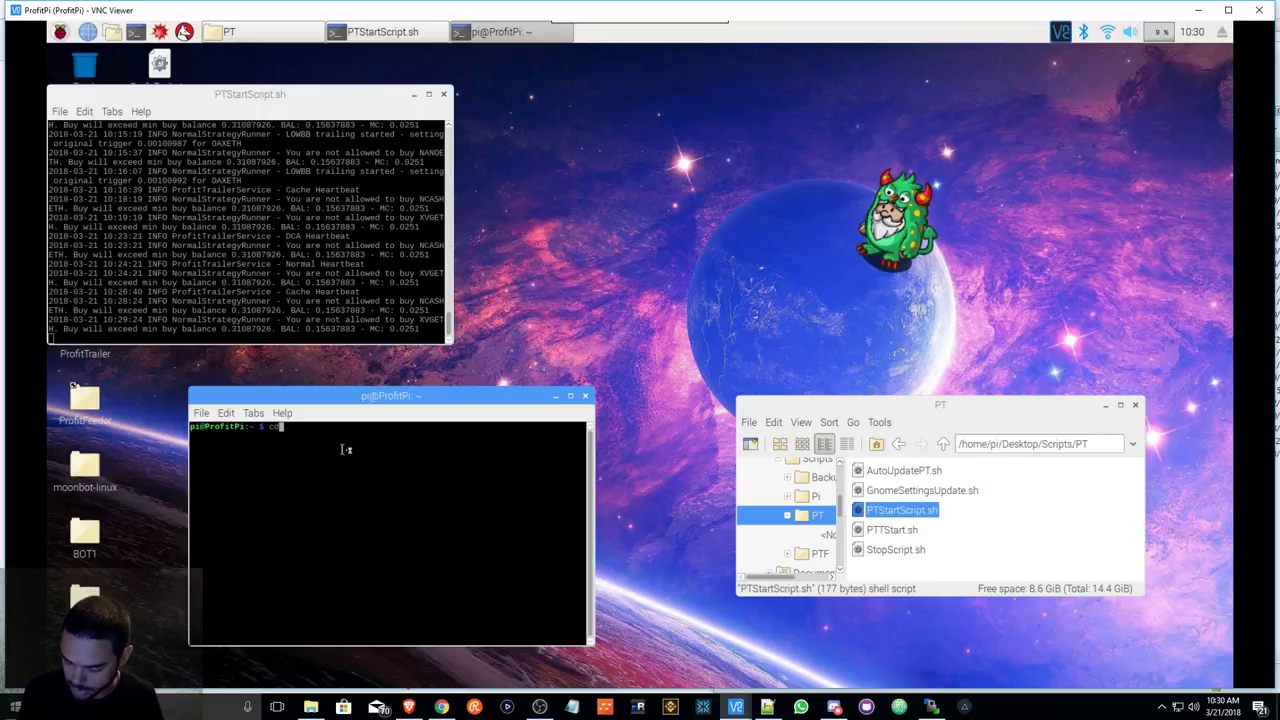
text( /)
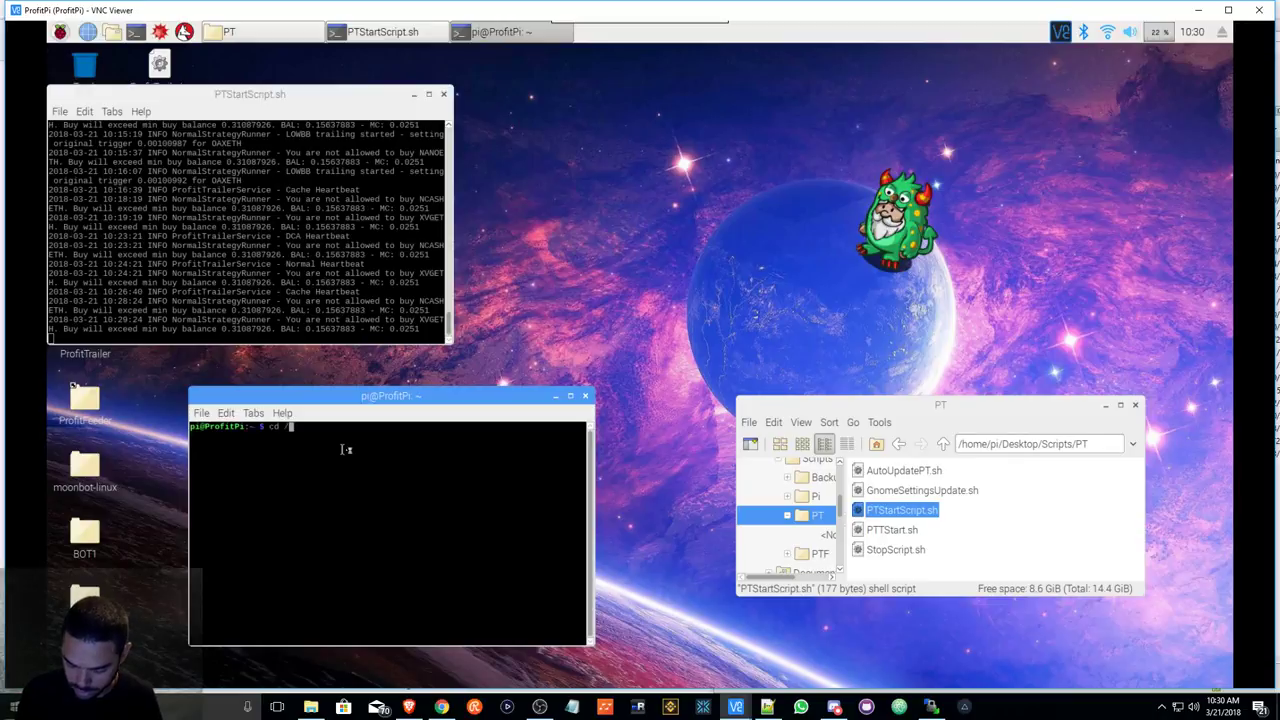
text(home/)
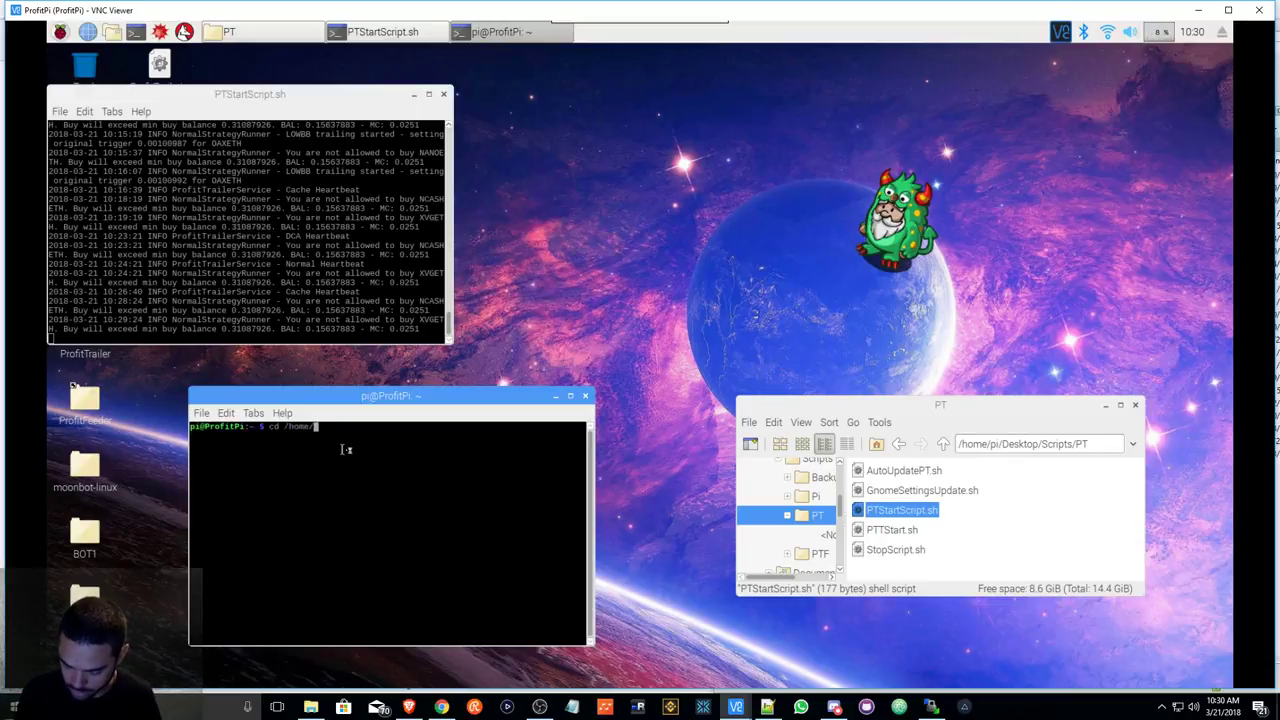
text(pi/De)
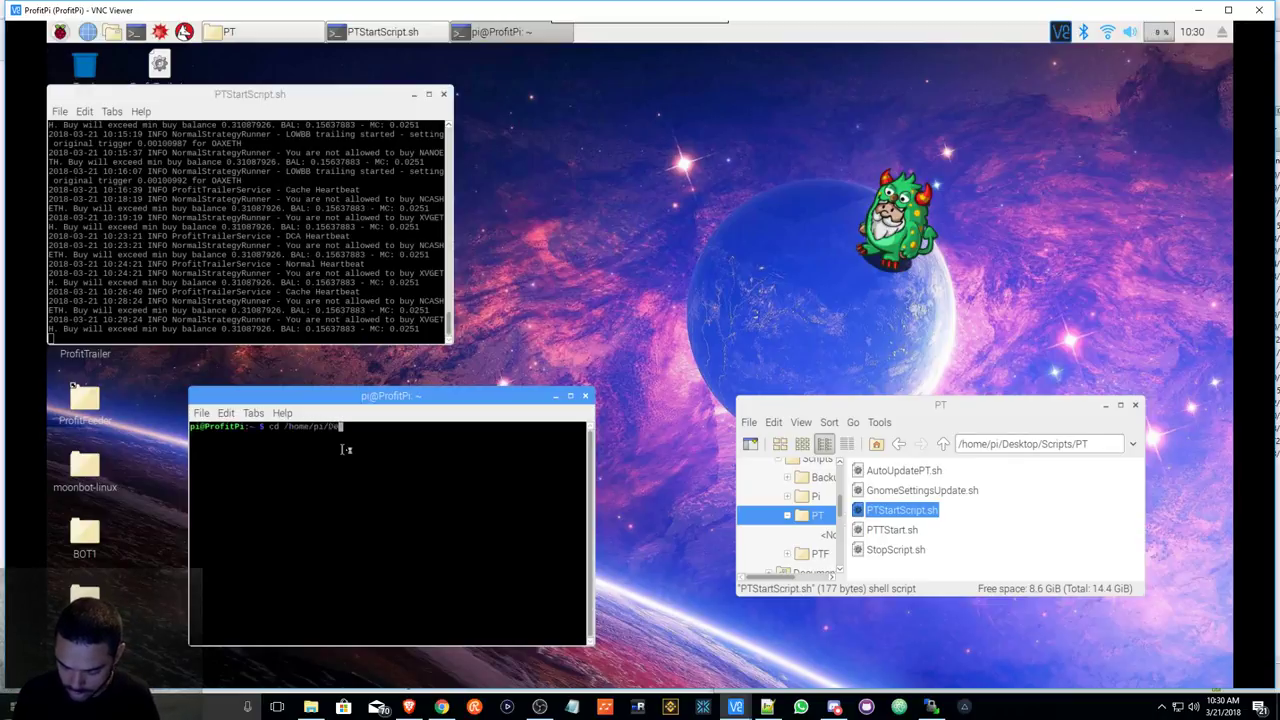
text(sktop/)
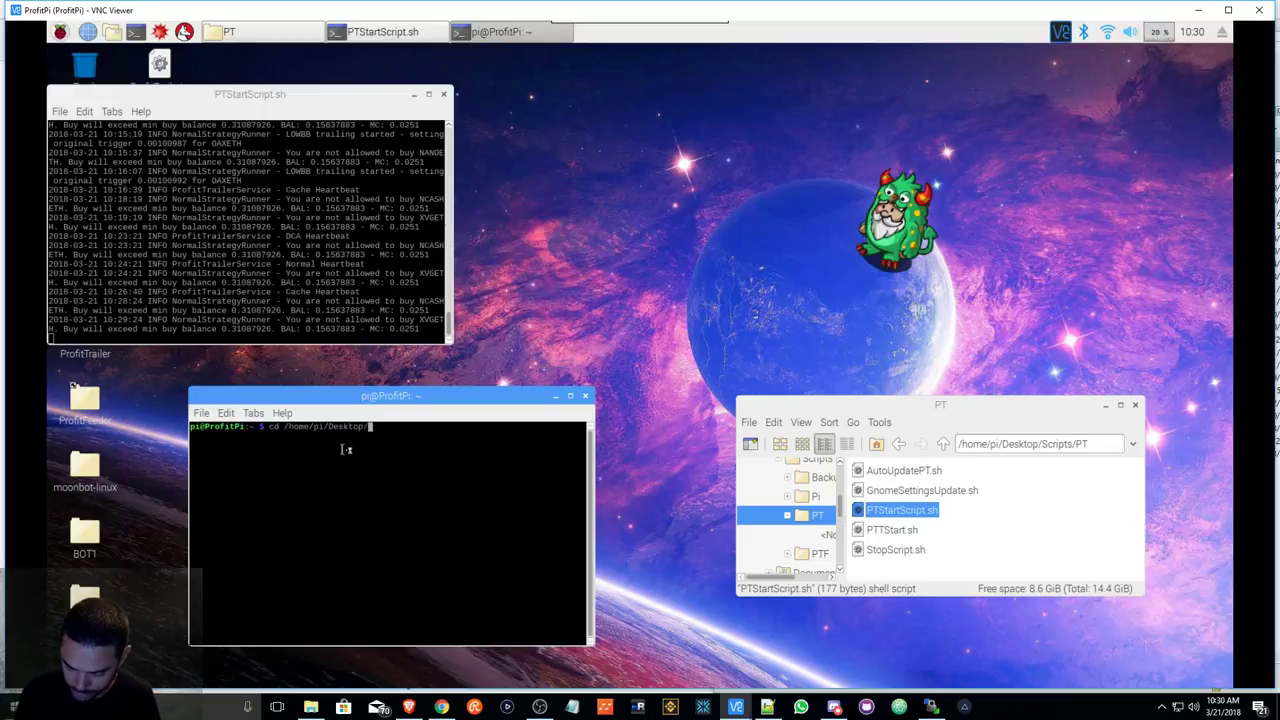
text(Pro)
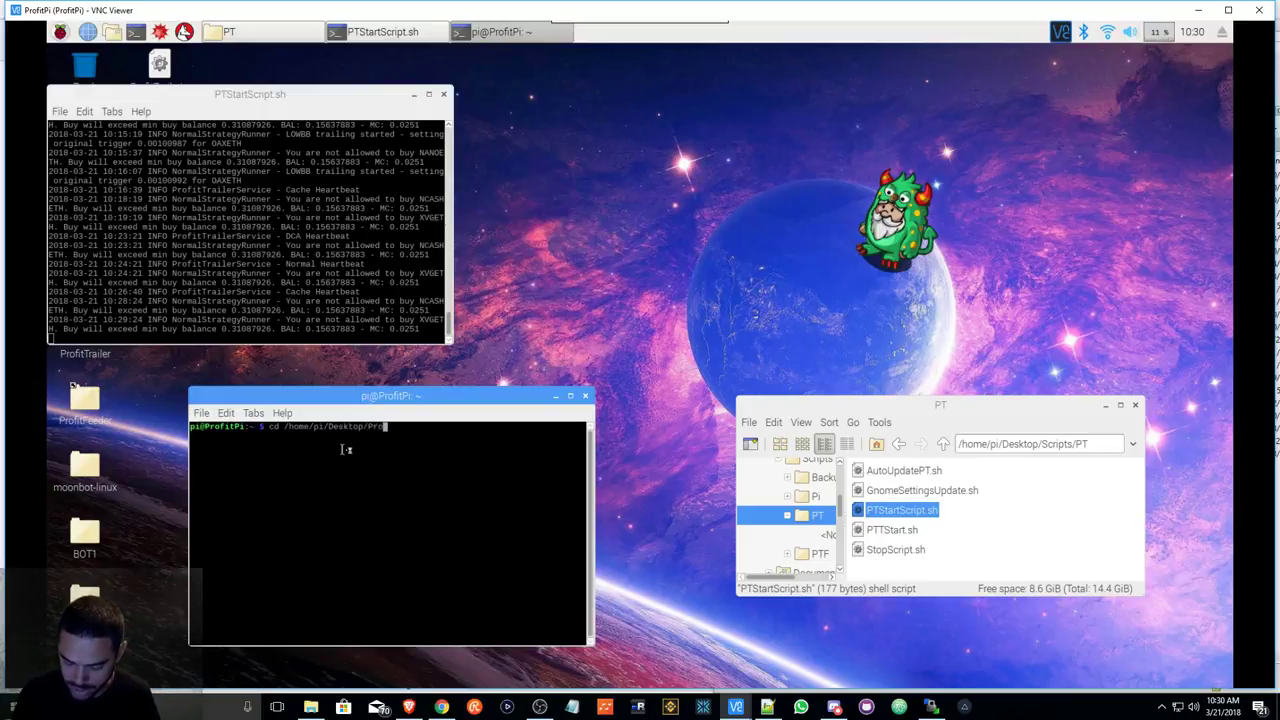
text(fit)
text(Tr)
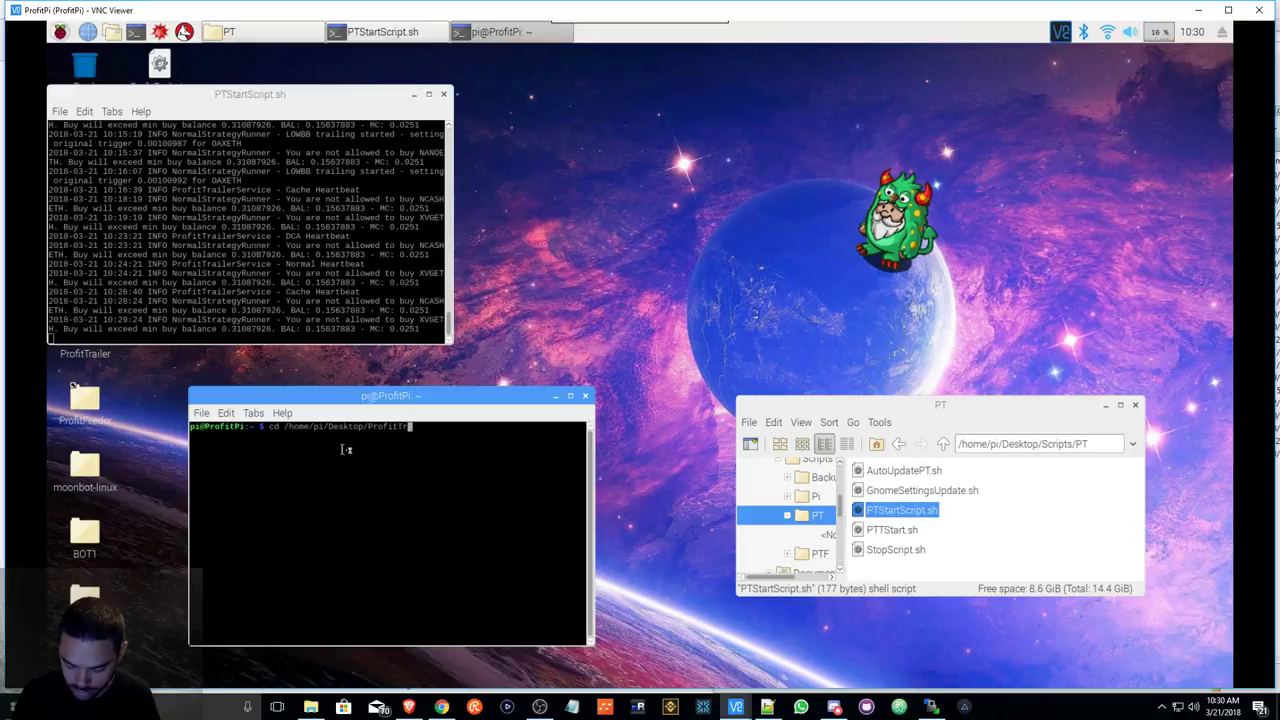
text(ailer/)
key(Return)
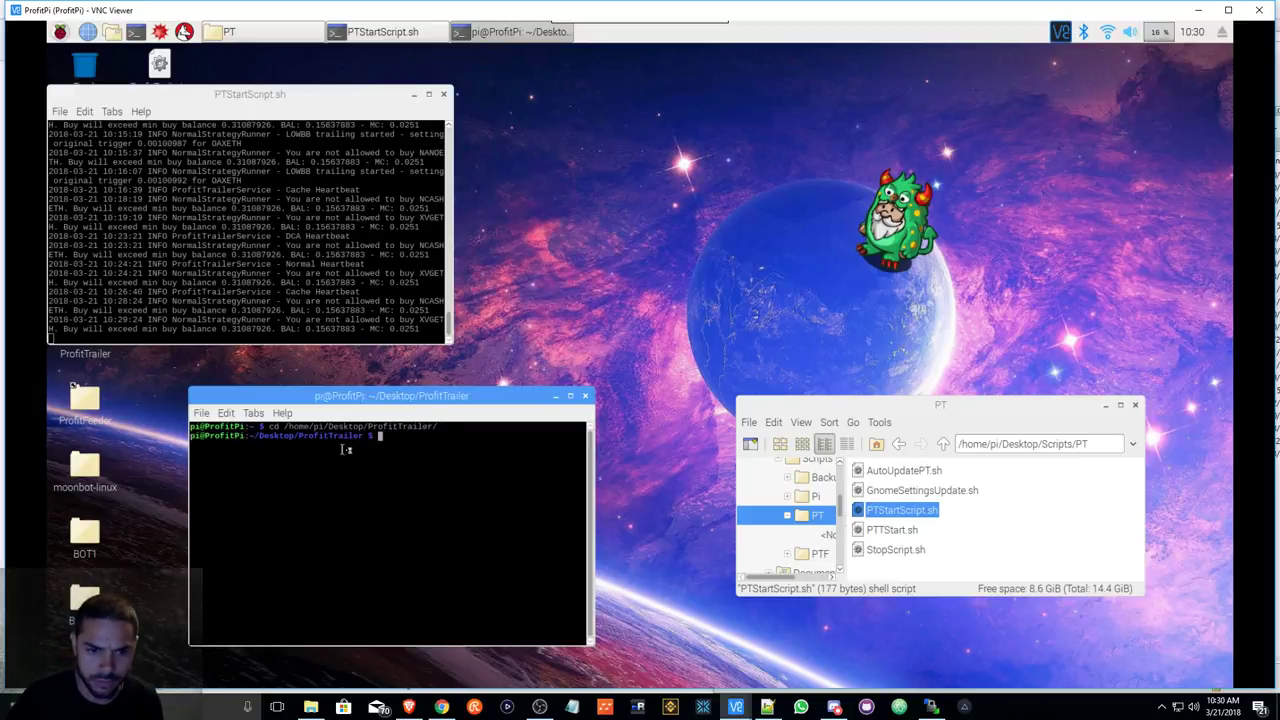
- Check the wiki's file transfer instructions, switch to WinSCP and select all the local PtTracker files
click(1199, 12)
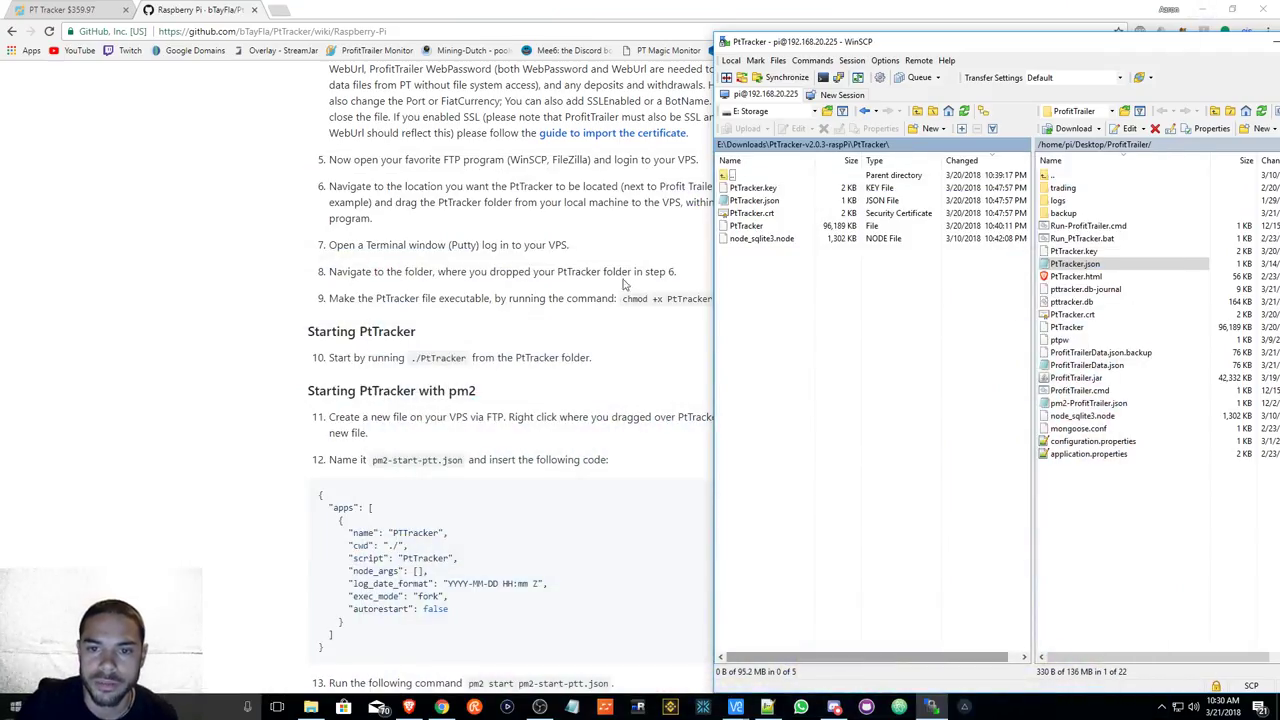
click(402, 205)
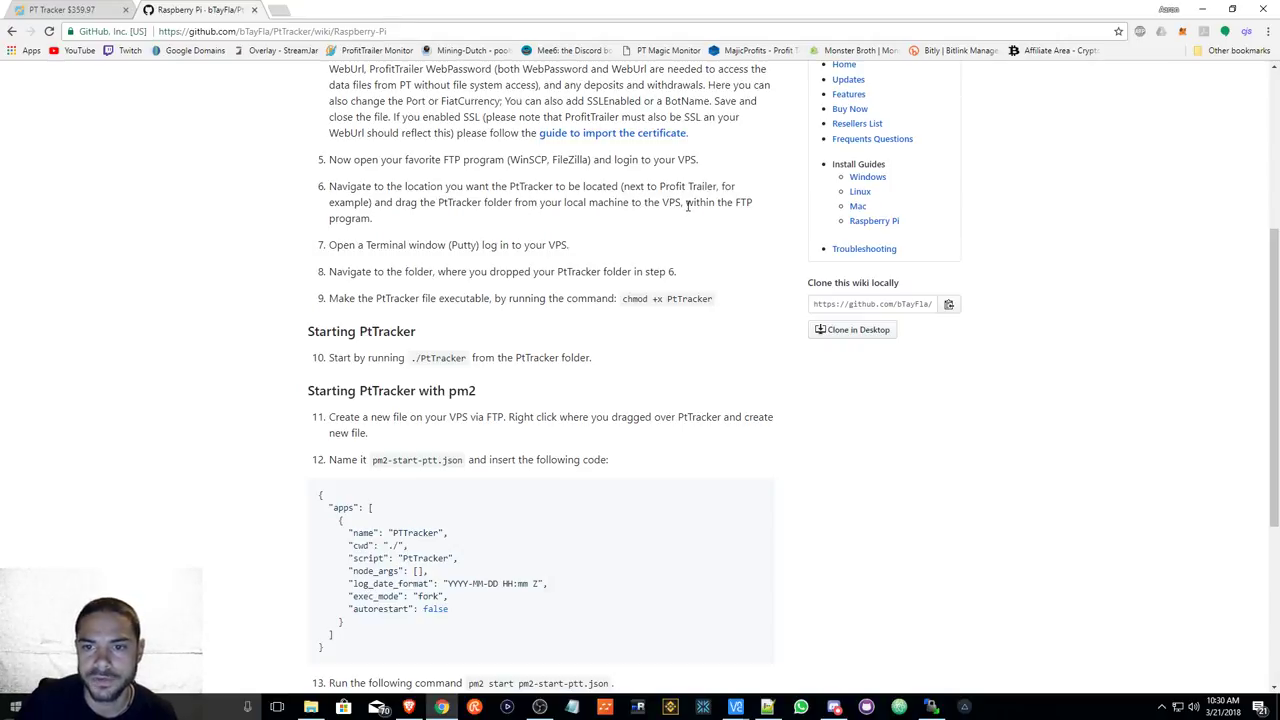
click(931, 707)
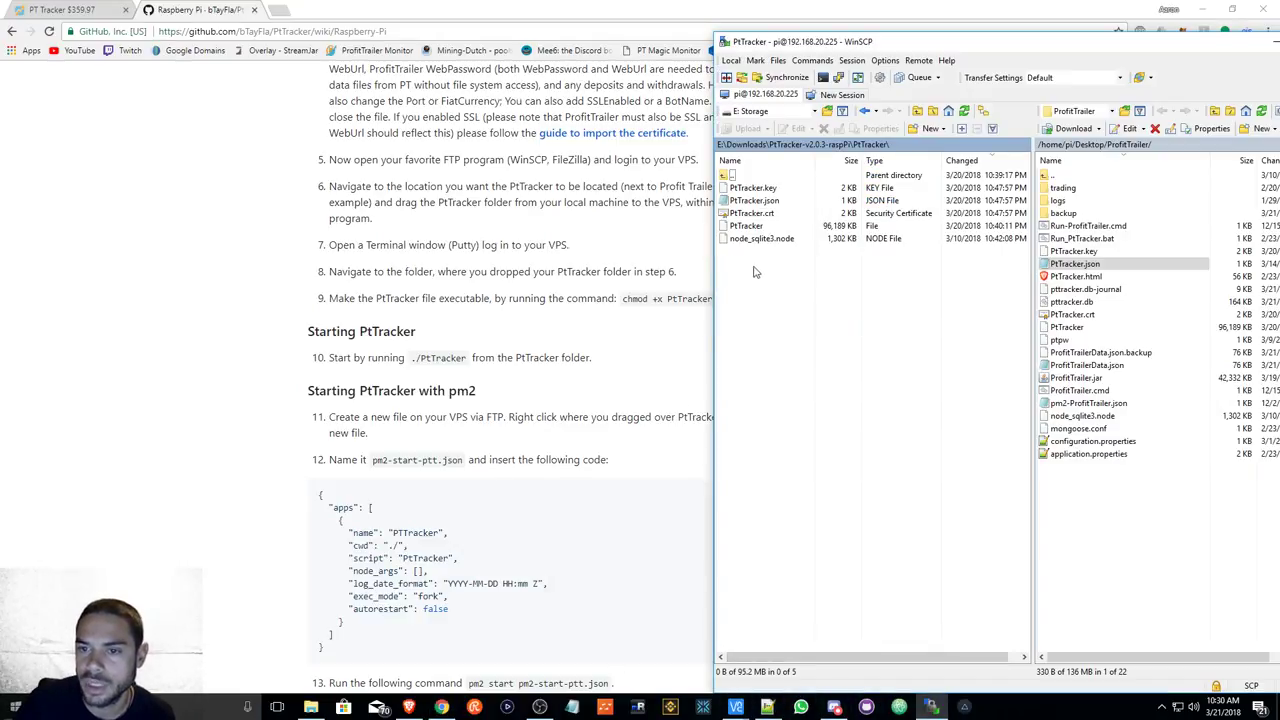
drag(755, 272, 1062, 202)
key(Escape)
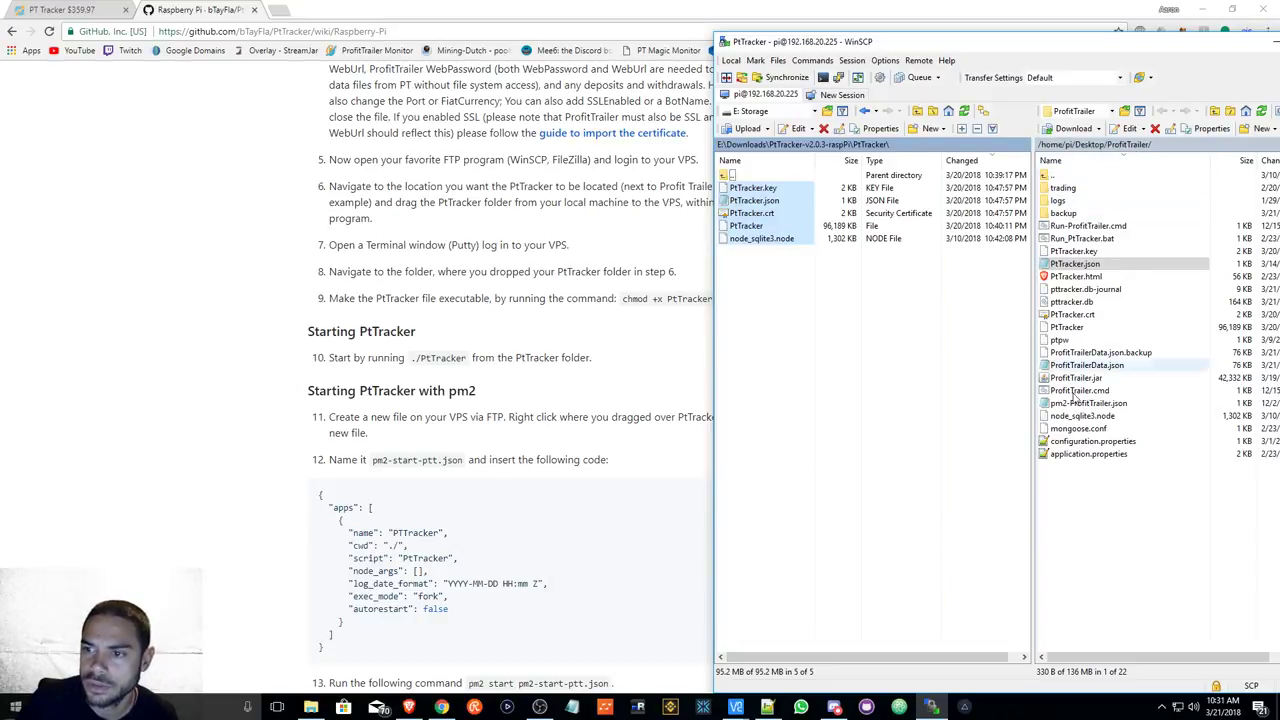
- Browse the remote side up to Desktop and back into ProfitTrailer, and select all the local PtTracker files again
click(1090, 145)
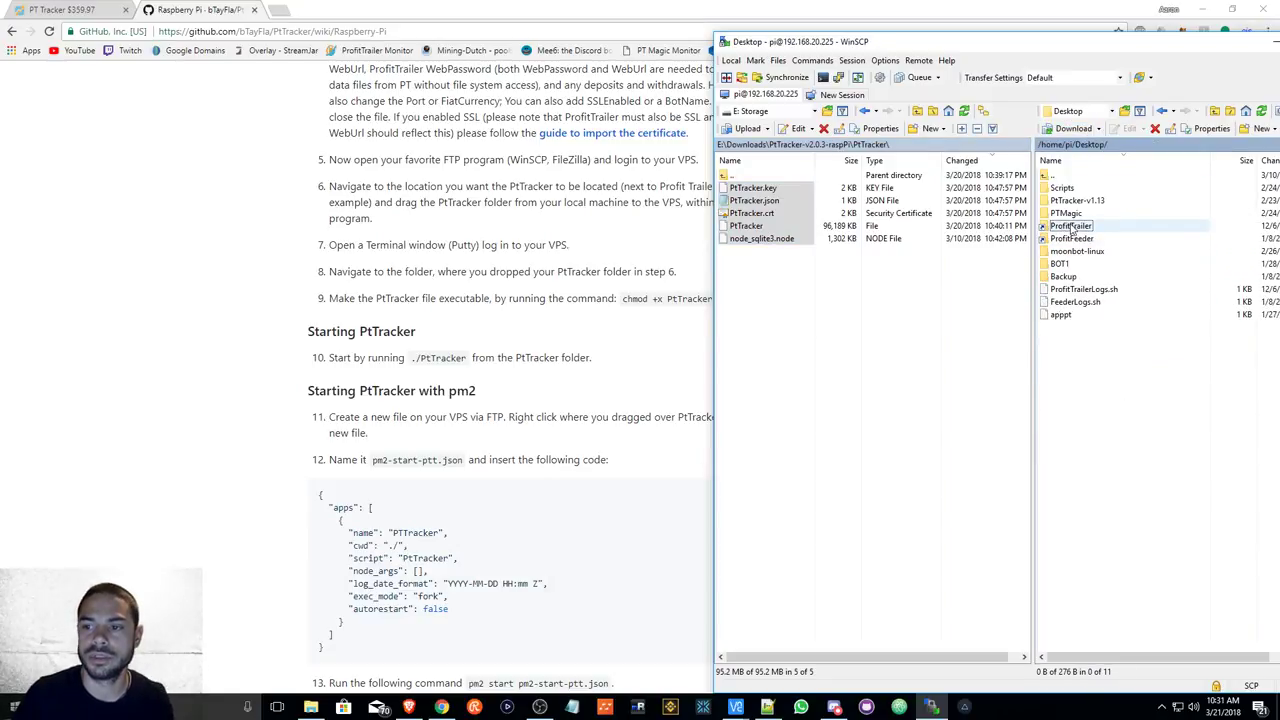
double_click(1071, 229)
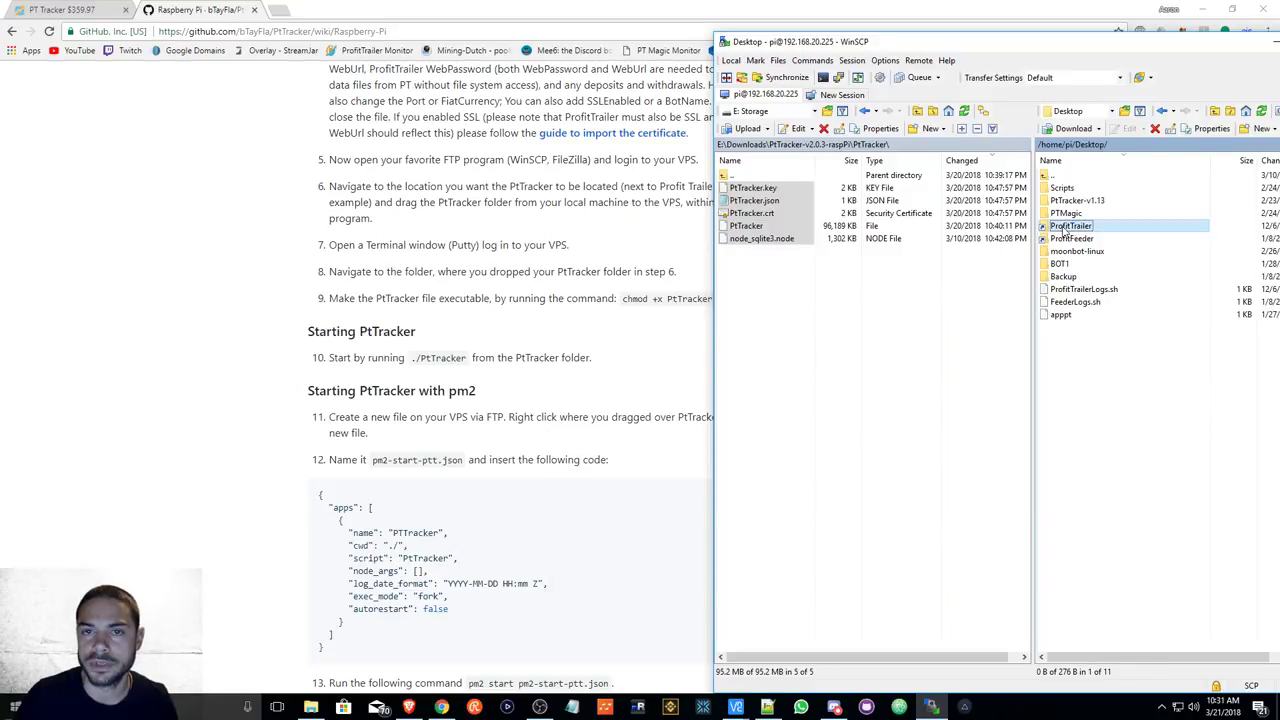
ctrl+click(755, 192)
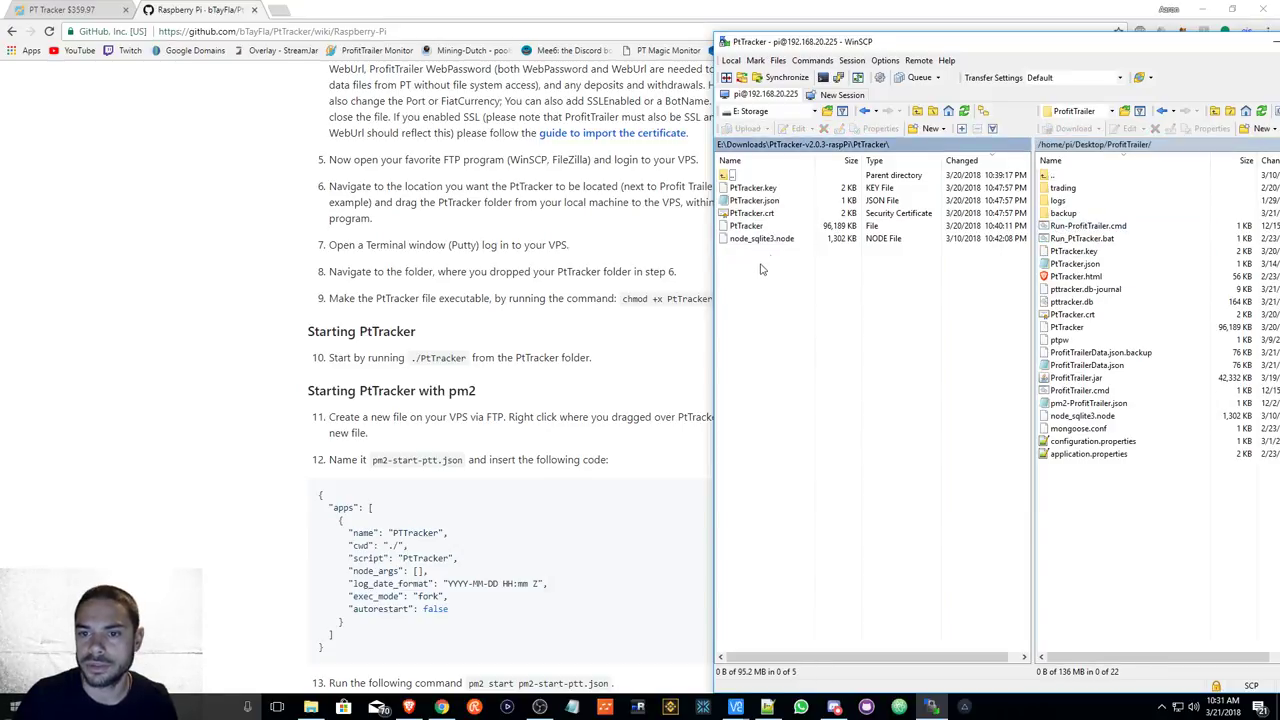
ctrl+click(760, 188)
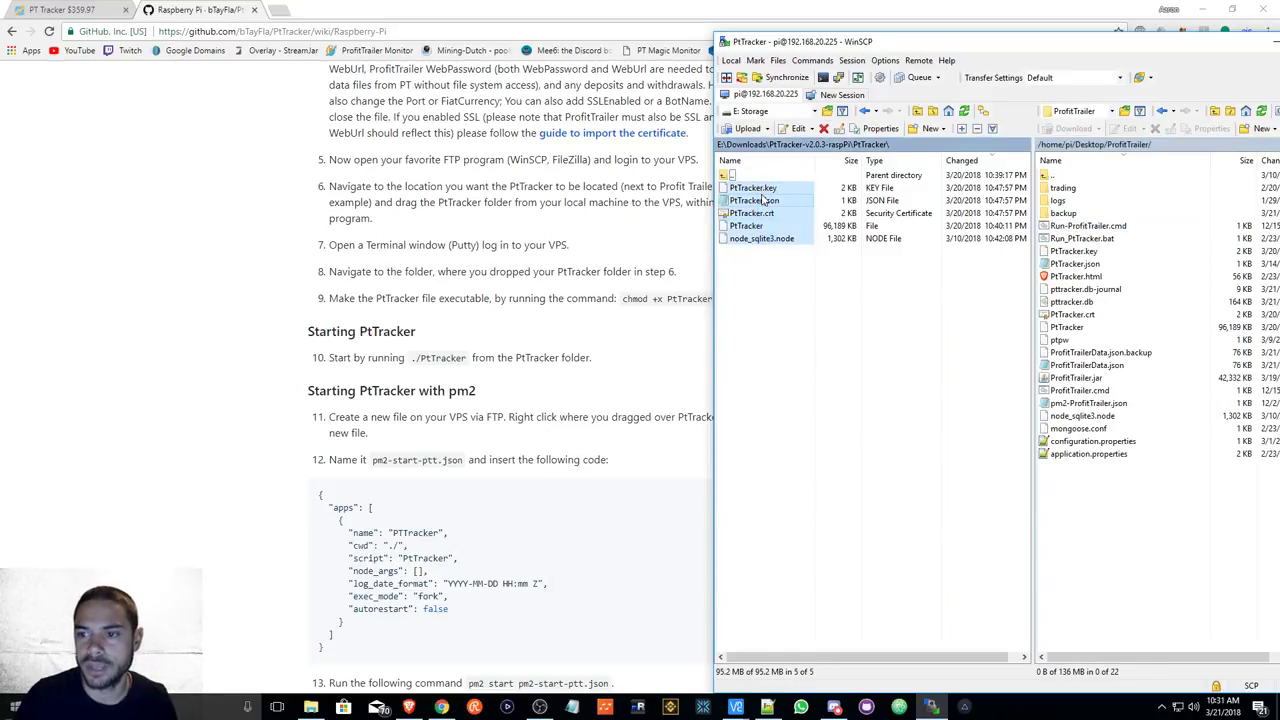
- Look through the existing PtTracker files in the remote ProfitTrailer folder, from PtTracker.json to PtTracker.html
click(1093, 507)
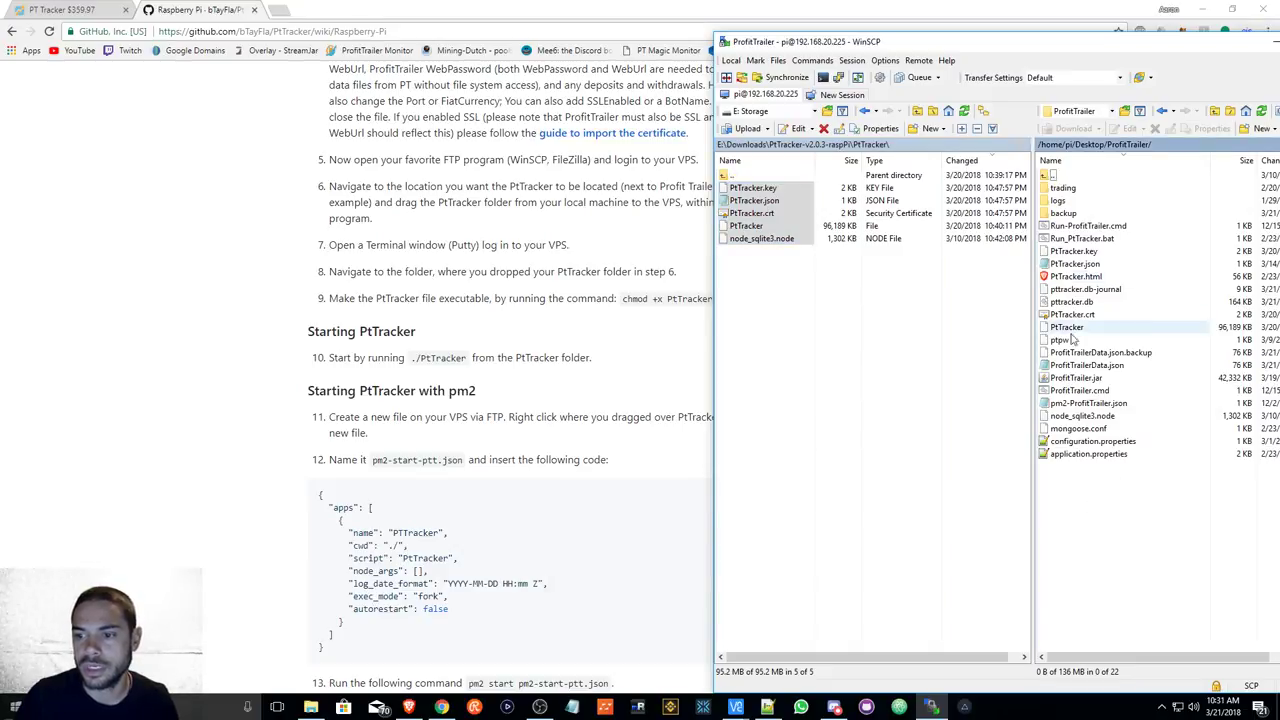
click(1066, 264)
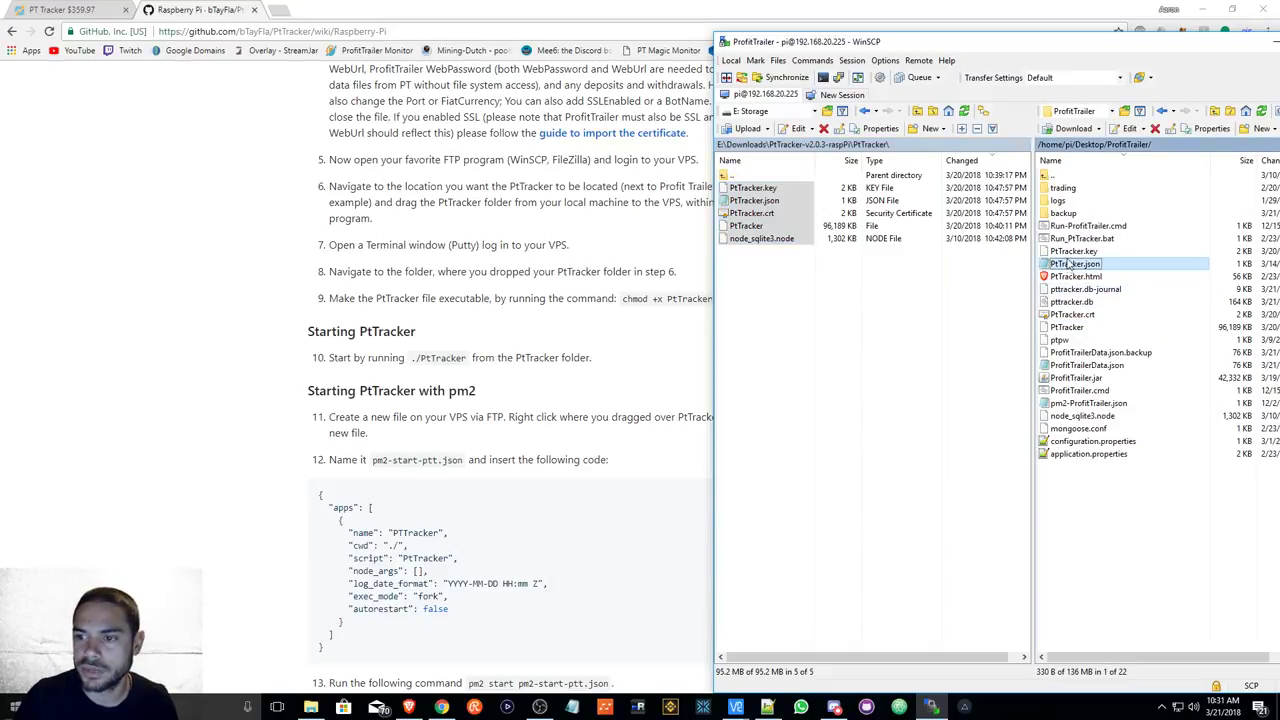
click(1066, 252)
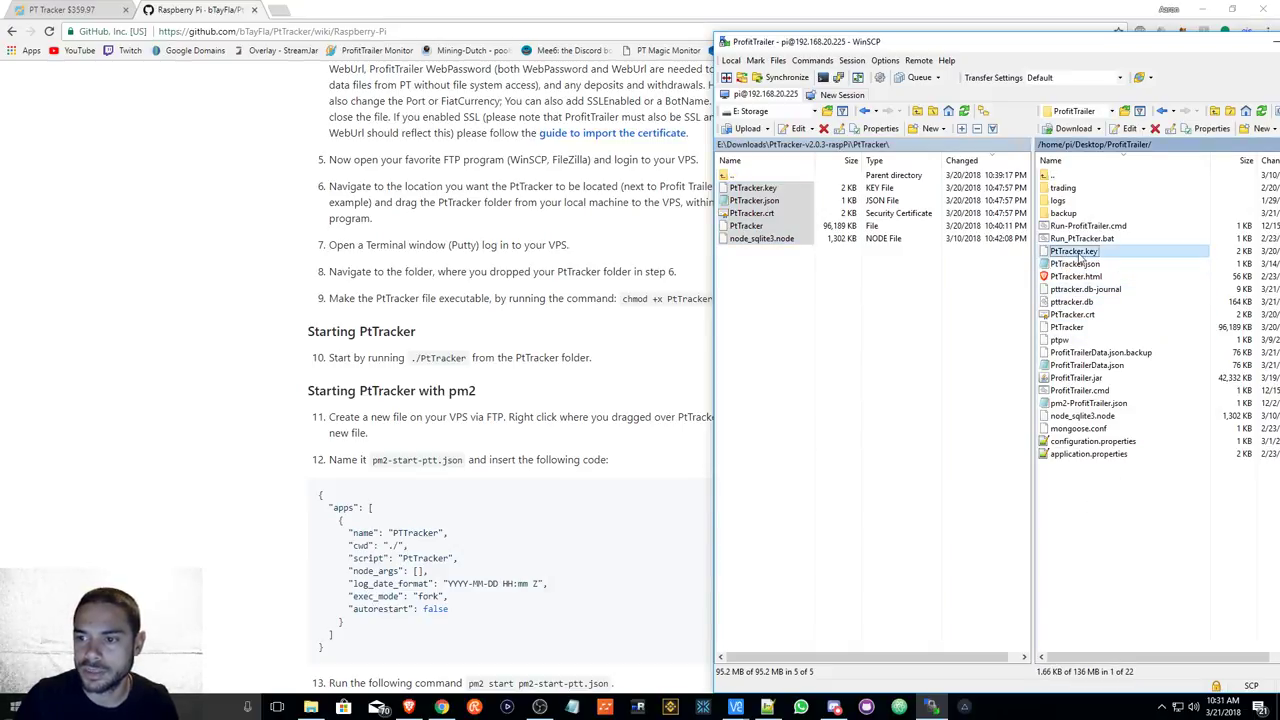
click(1078, 240)
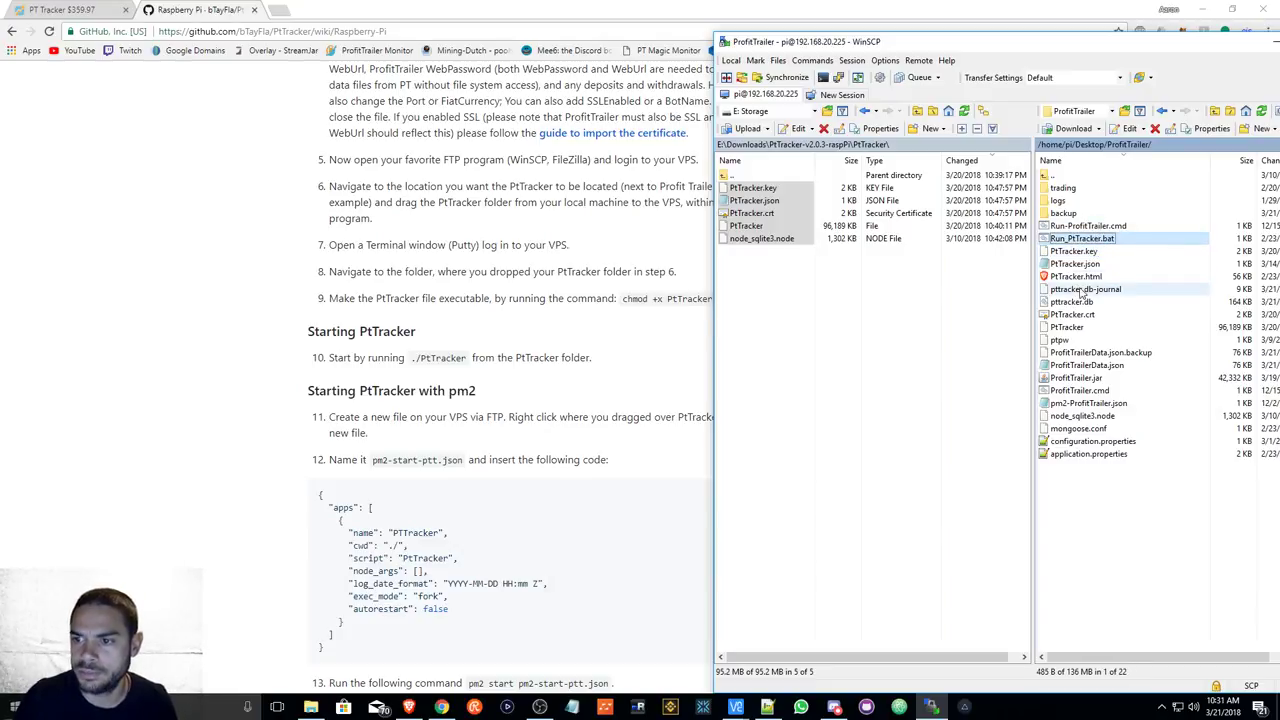
click(1076, 276)
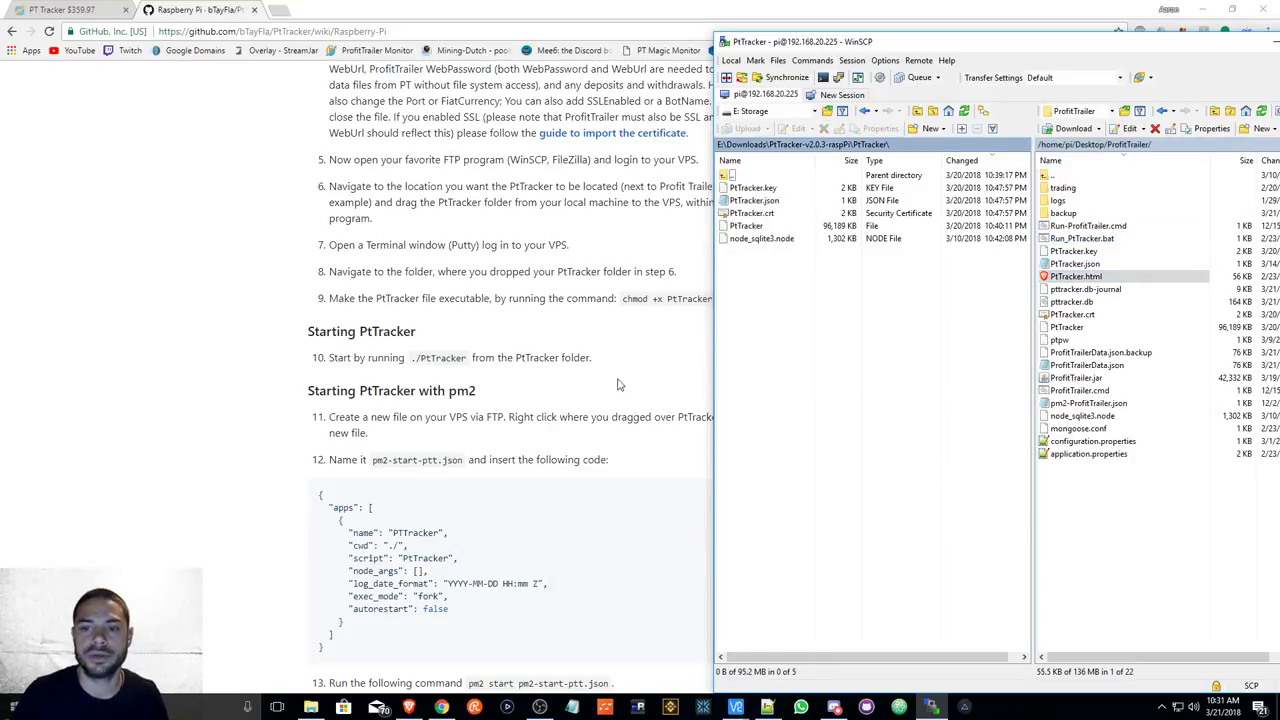
- Compare the wiki's terminal and chmod instructions with the PtTracker files in the remote ProfitTrailer folder
click(440, 257)
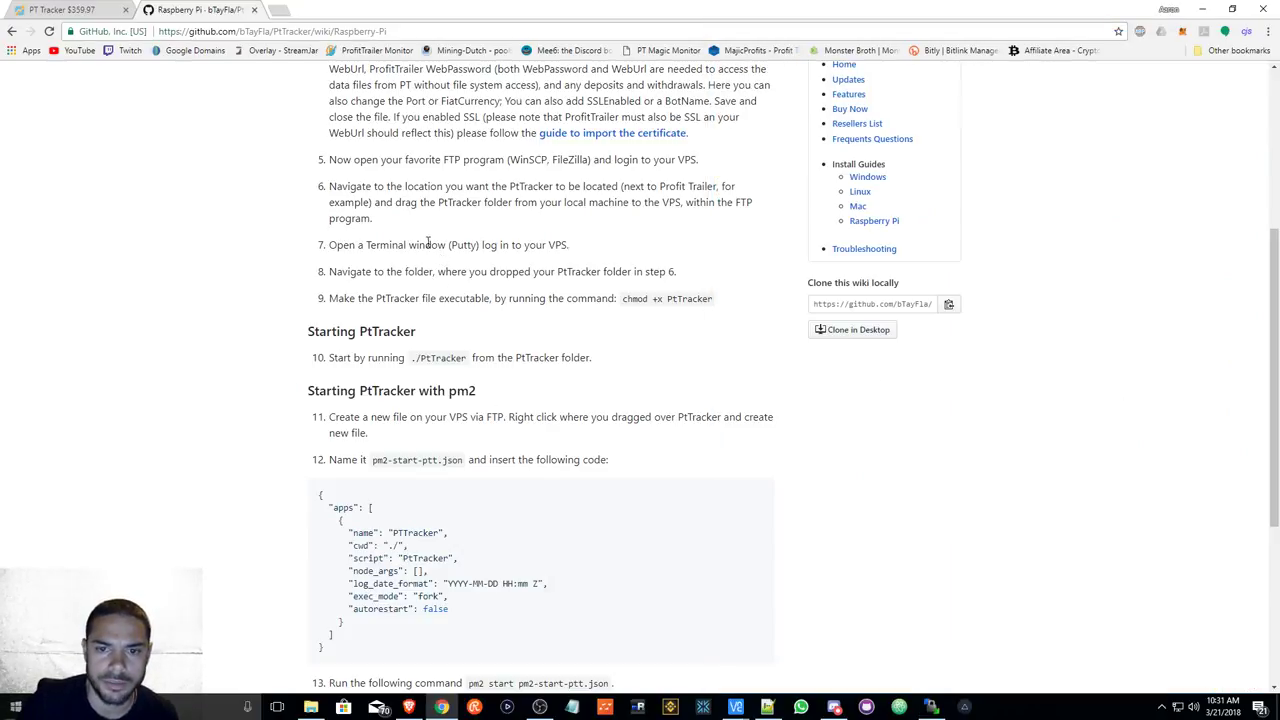
click(932, 707)
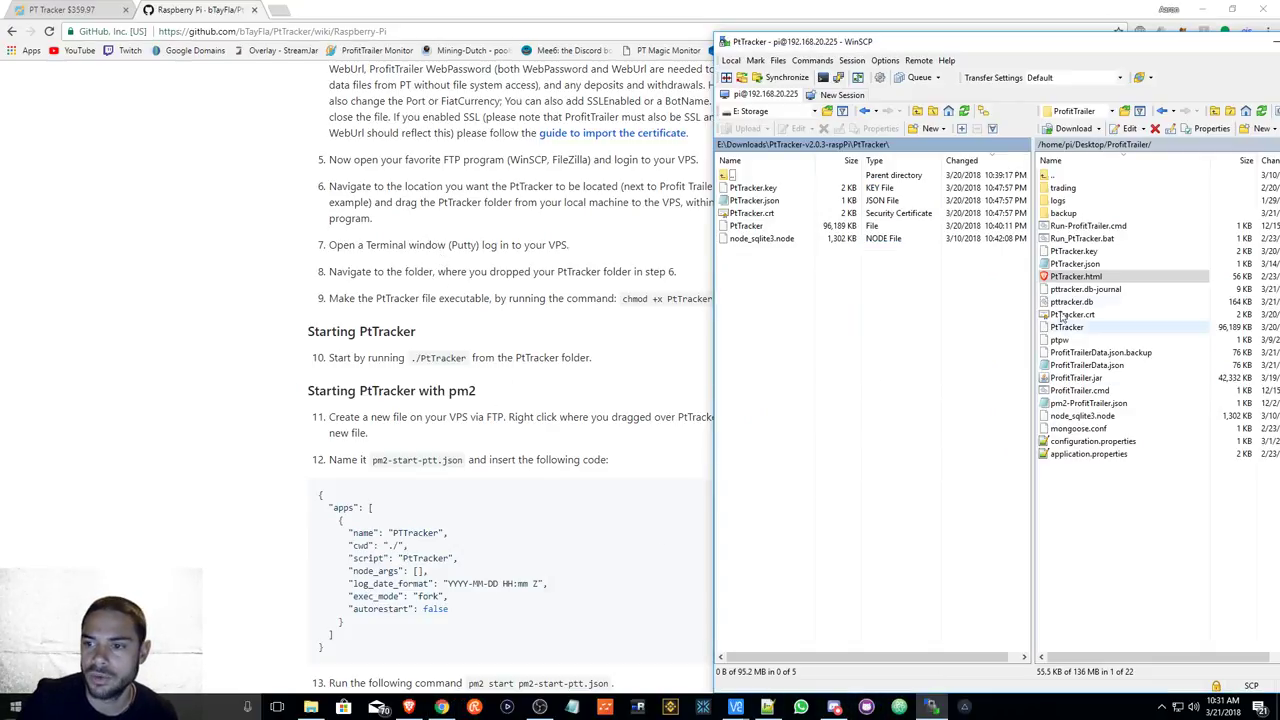
click(1065, 279)
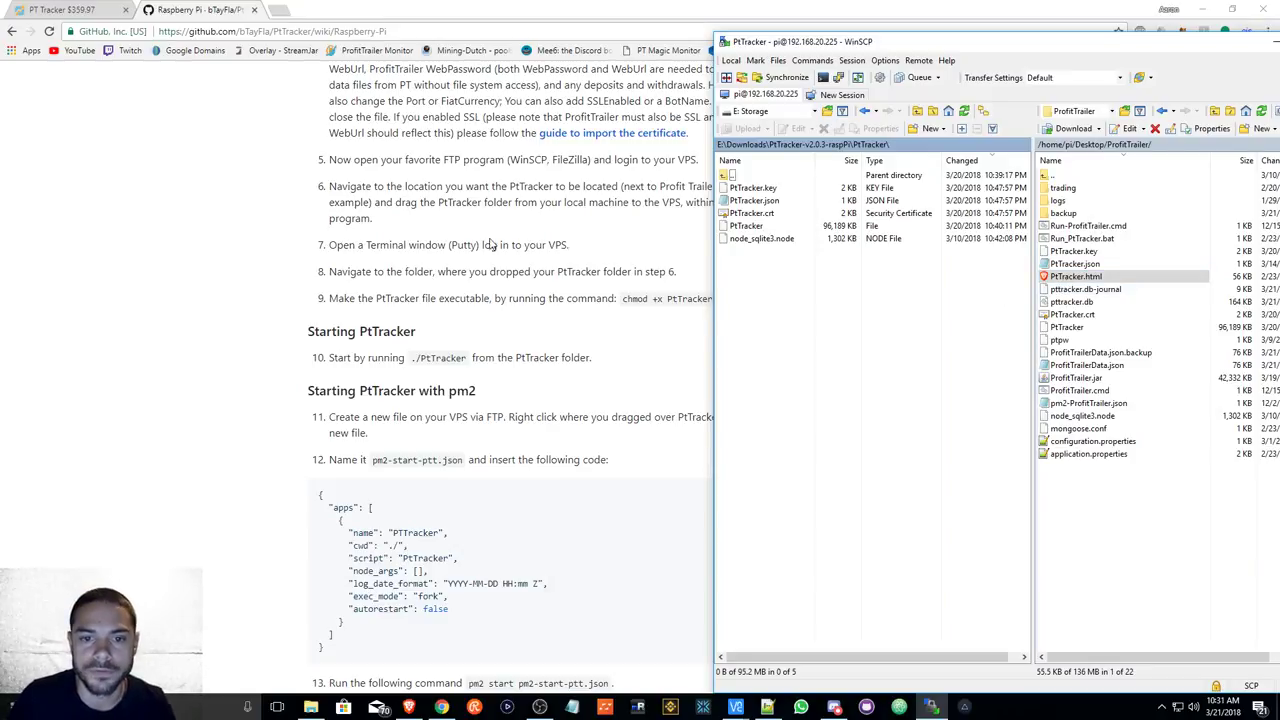
click(436, 280)
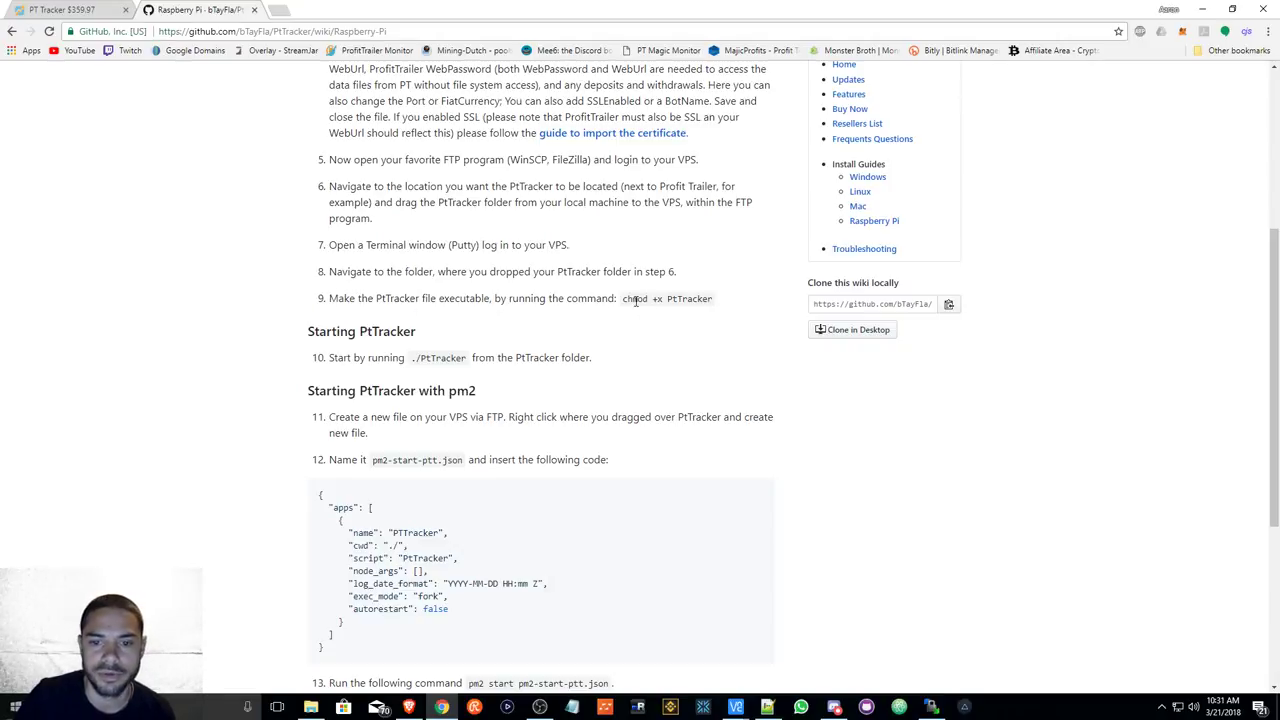
- Switch to the Pi's terminal in VNC Viewer and make PtTracker executable with chmod +x PtTracker, checking the command against the wiki
click(736, 706)
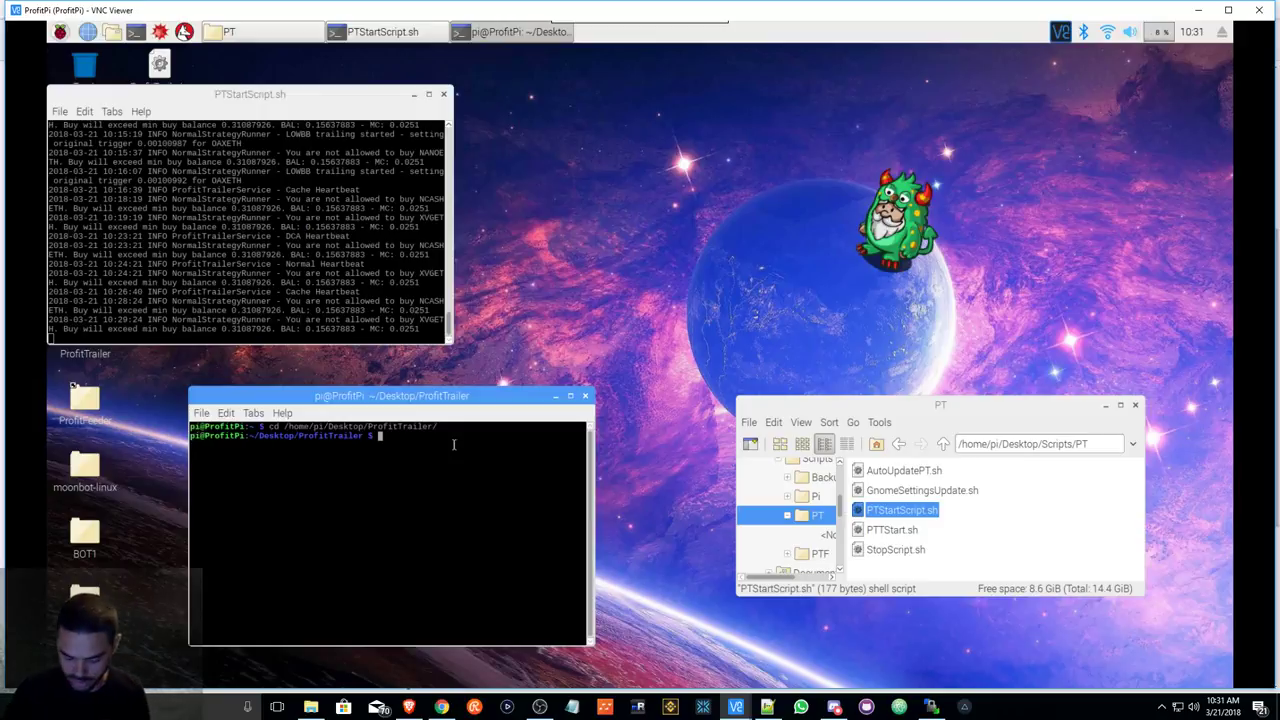
text(chmod)
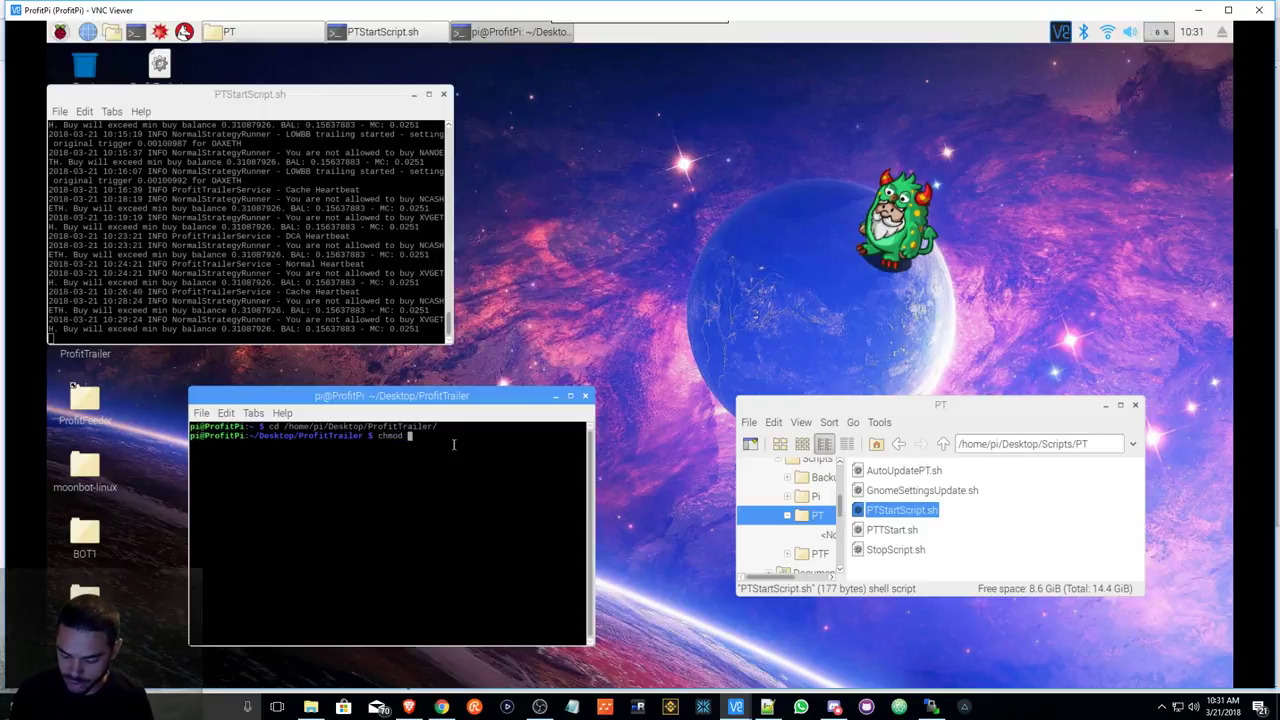
click(437, 709)
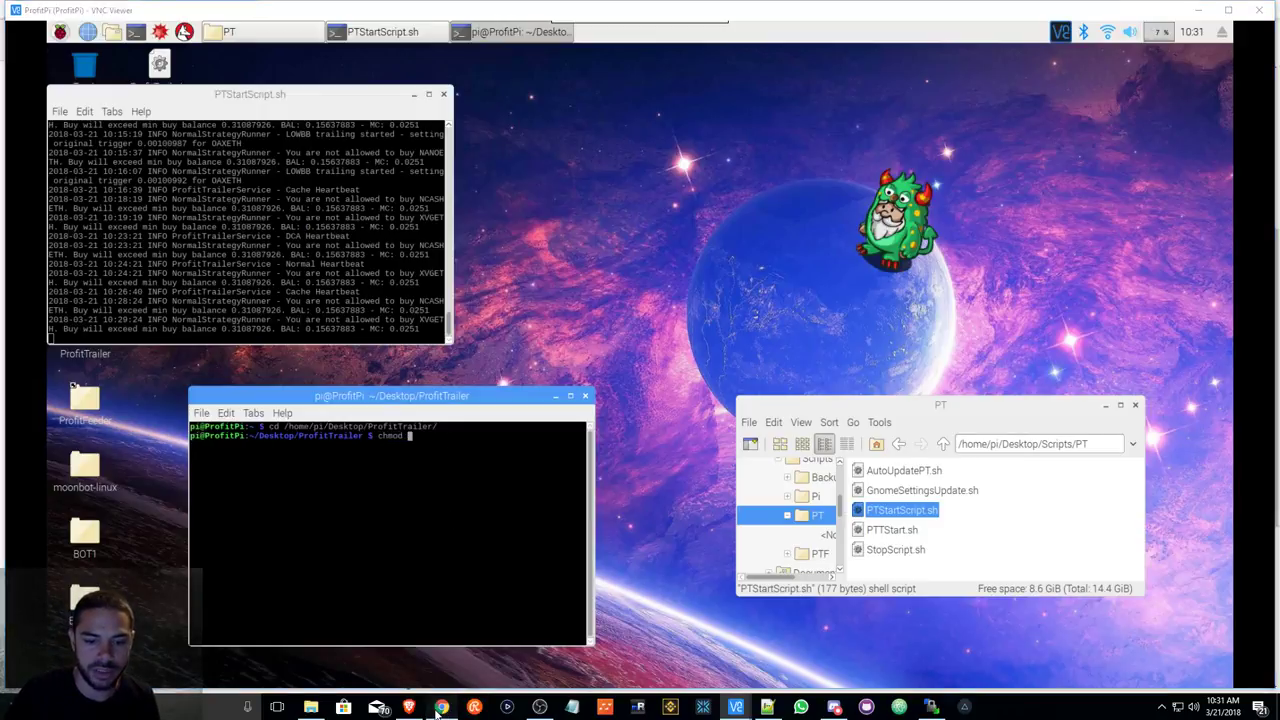
click(437, 709)
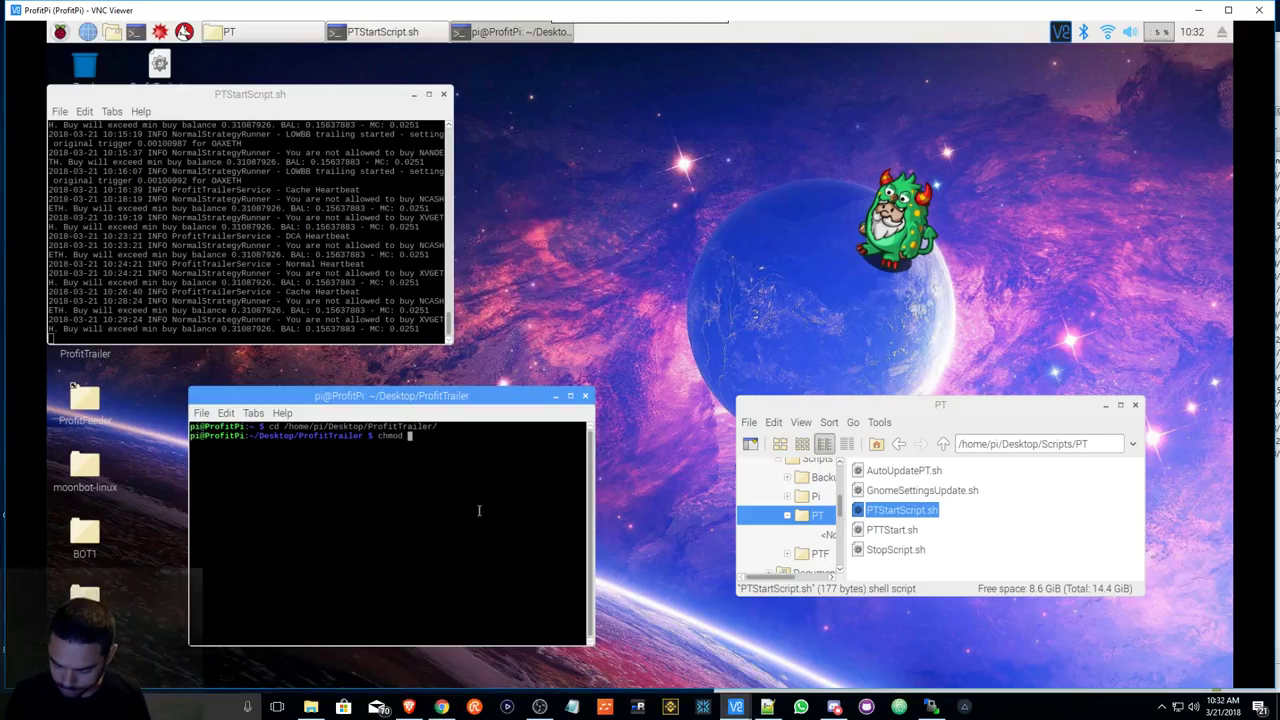
text(+x)
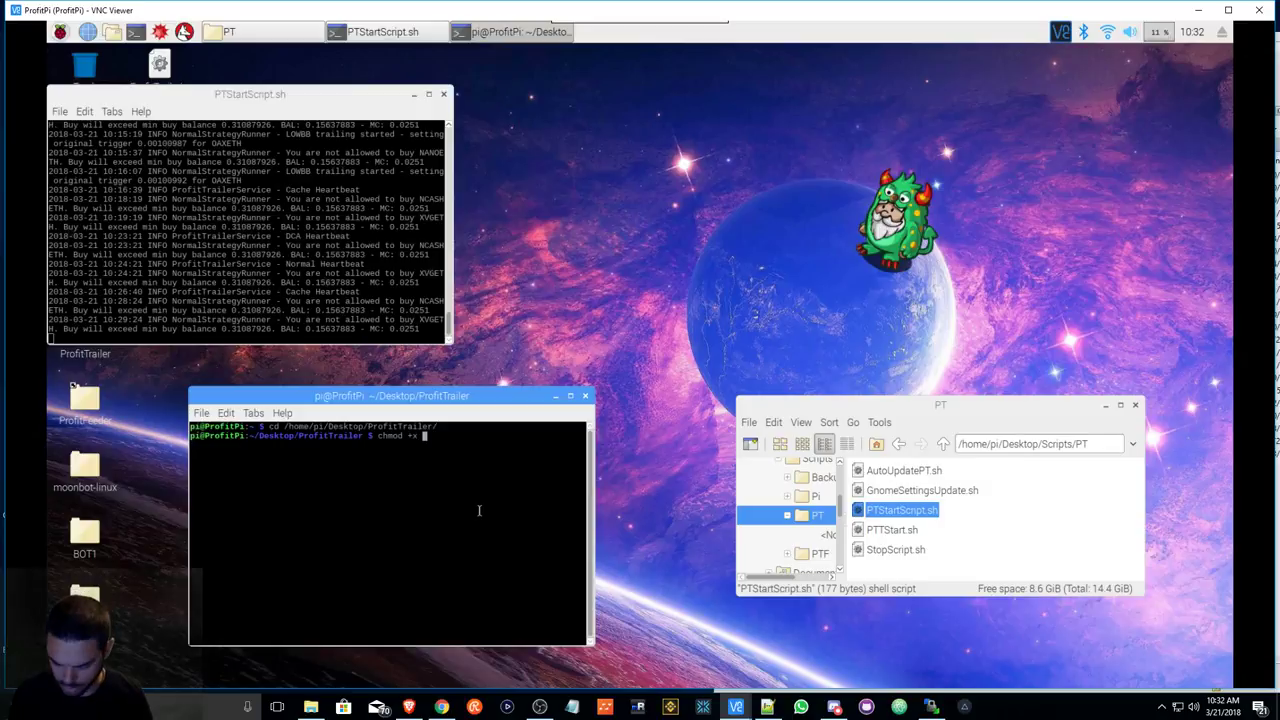
text( PtTra)
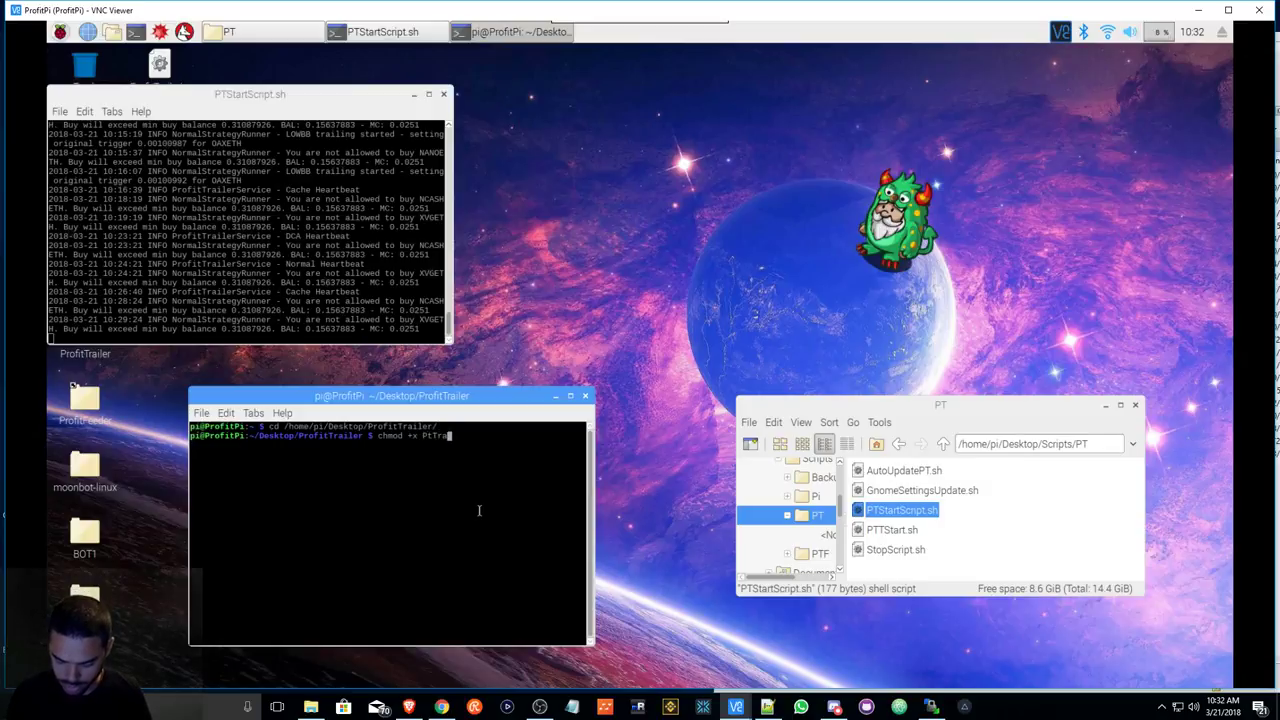
text(cker)
key(Return)
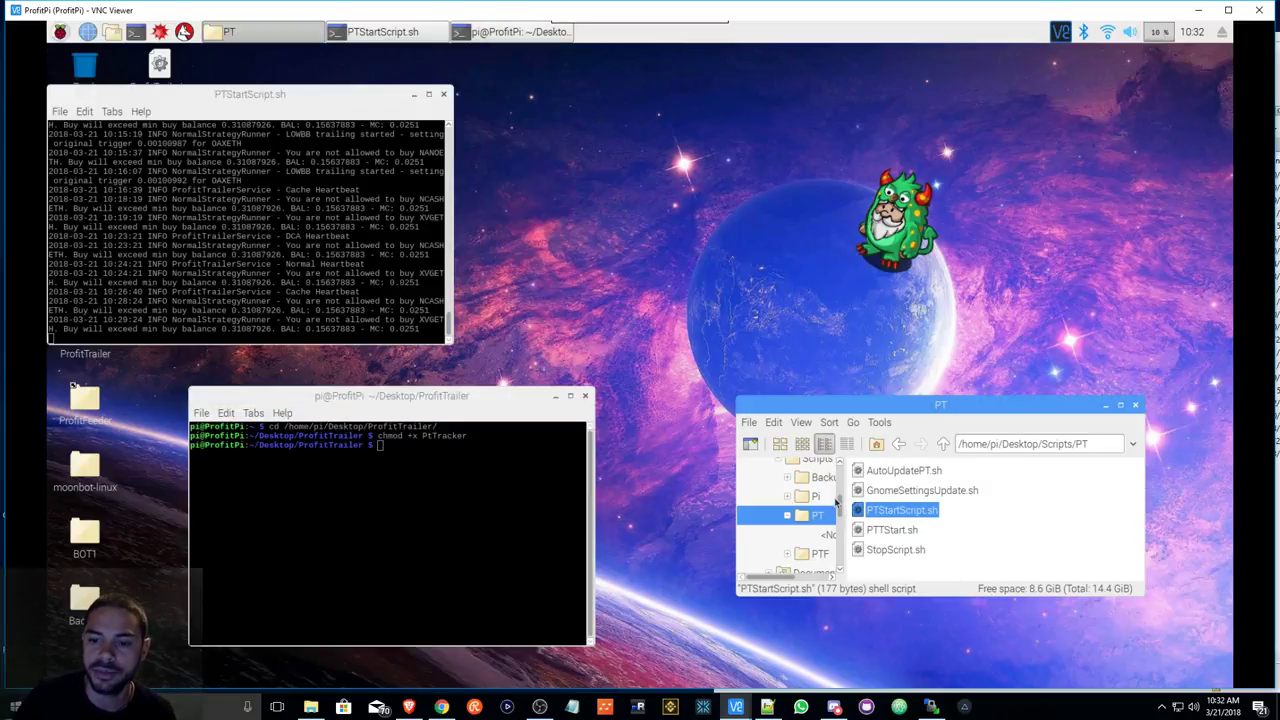
click(896, 446)
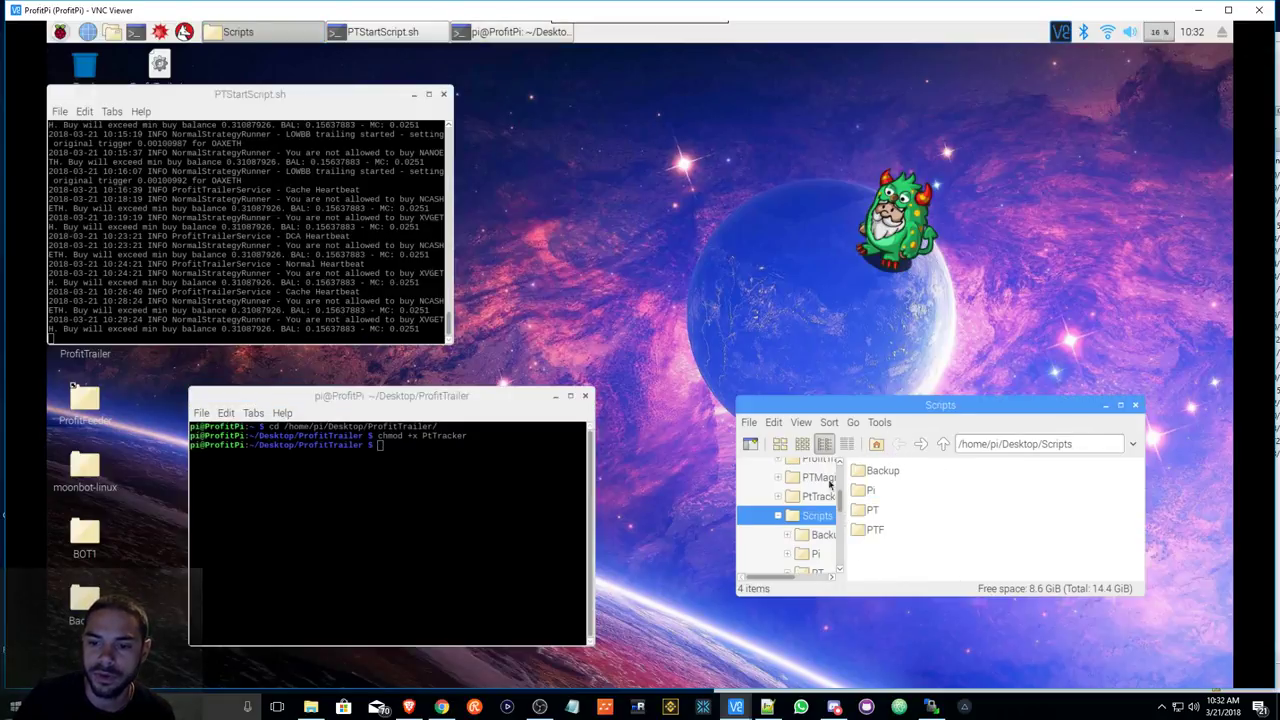
scroll(840, 505, up, 2)
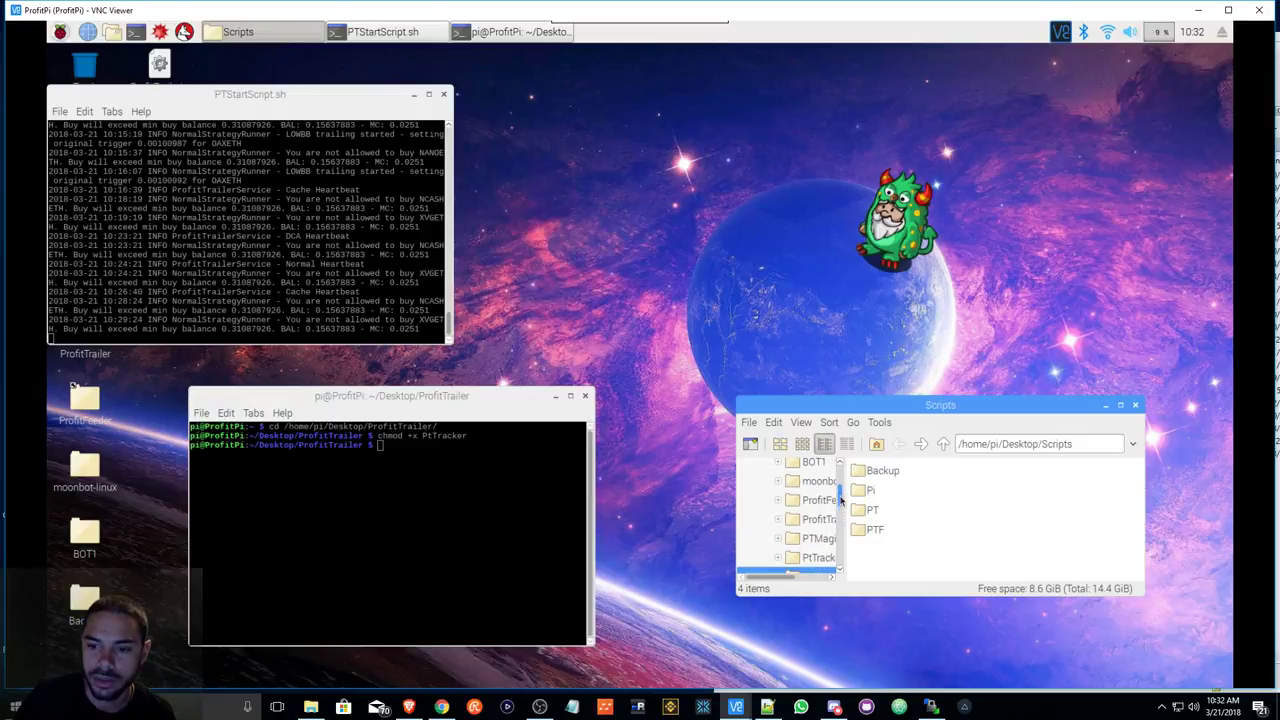
click(814, 502)
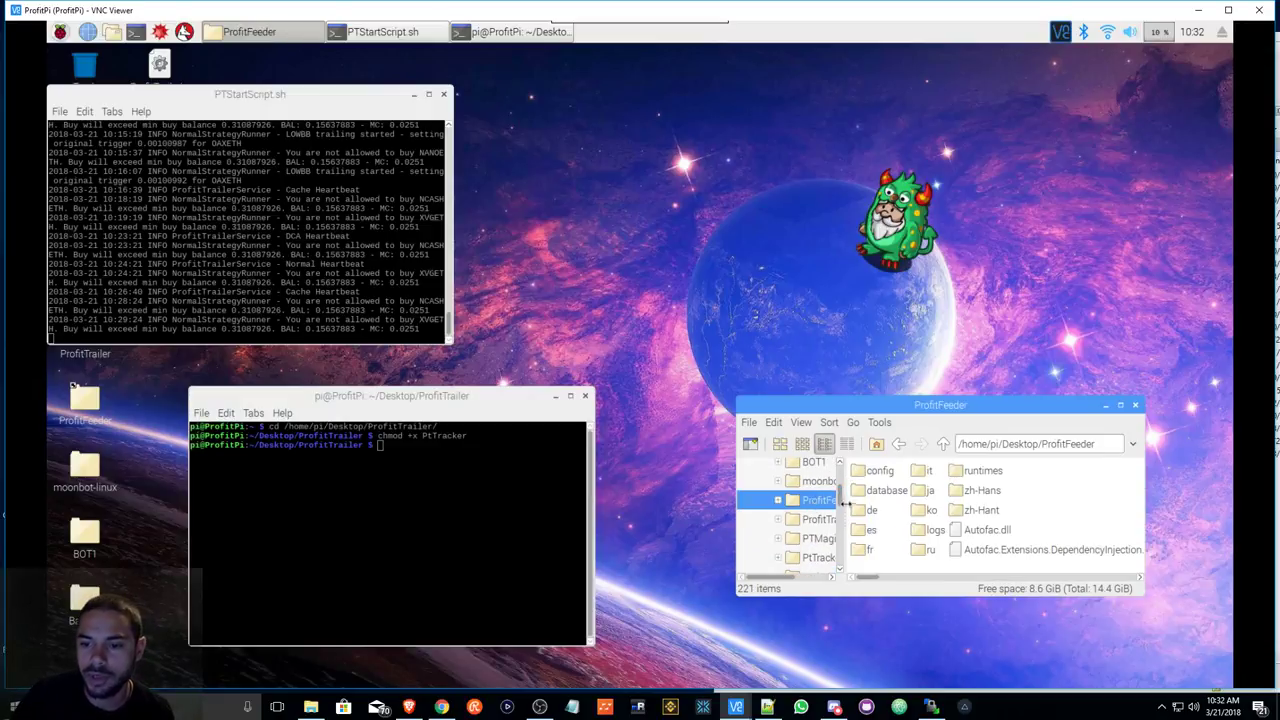
key(ctrl+w)
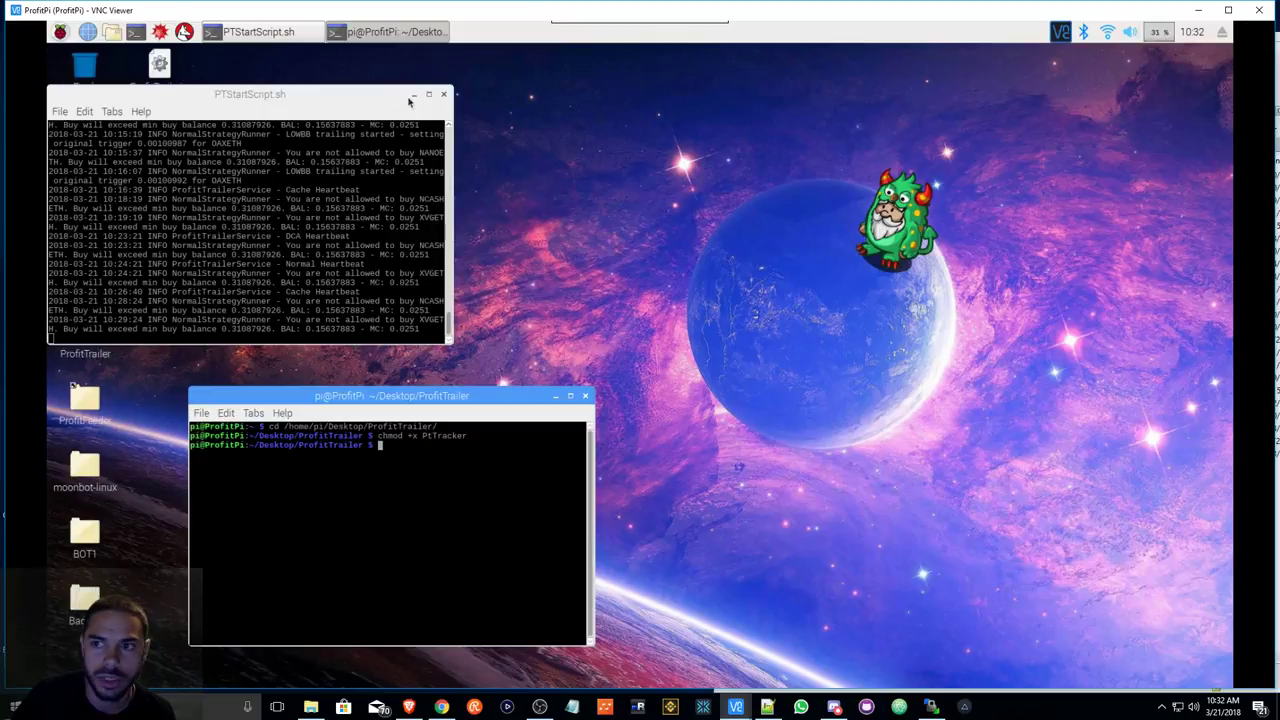
- Move the PTStartScript.sh window clear of the desktop icons, open the ProfitTrailer folder and select the PtTracker file
drag(215, 98, 352, 98)
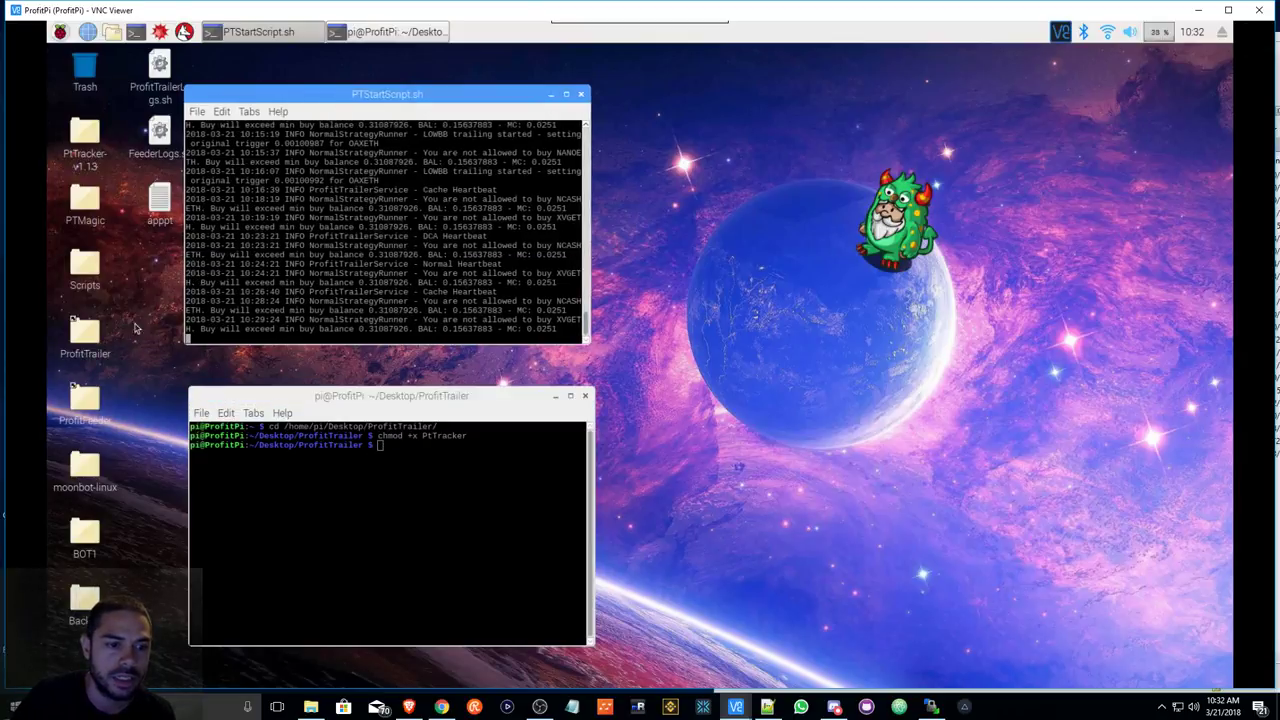
double_click(85, 335)
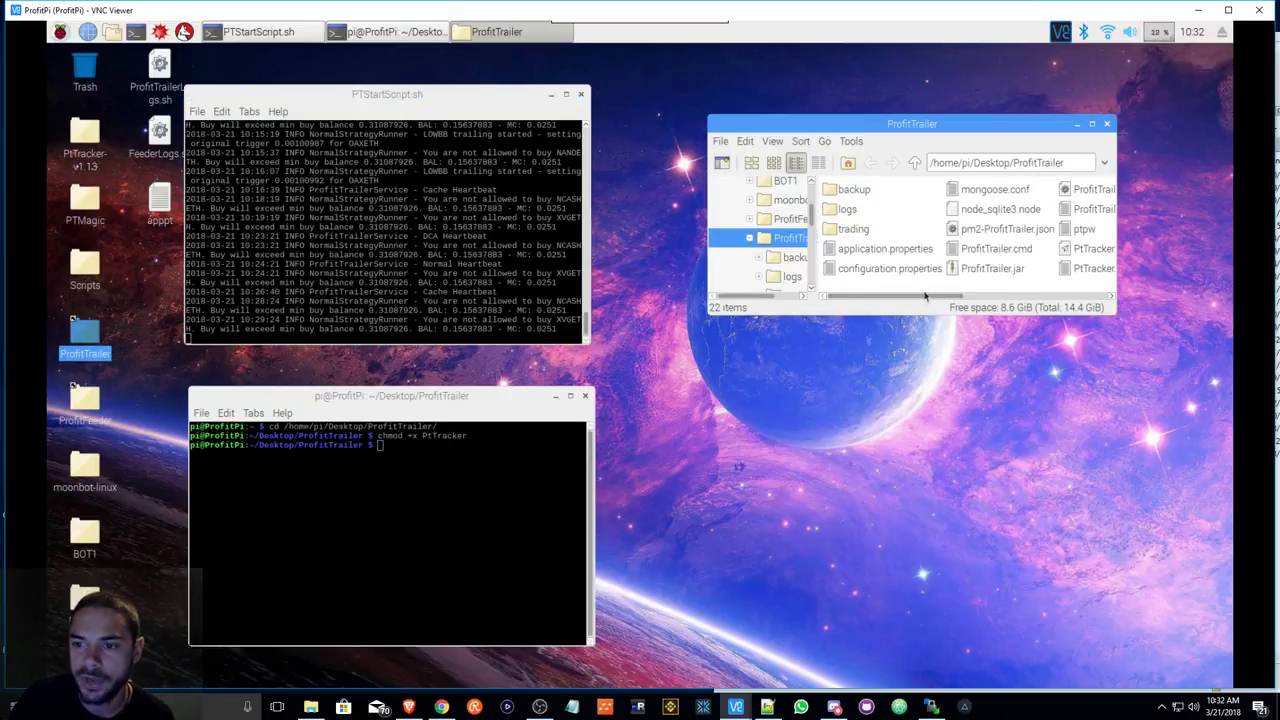
drag(912, 300, 987, 301)
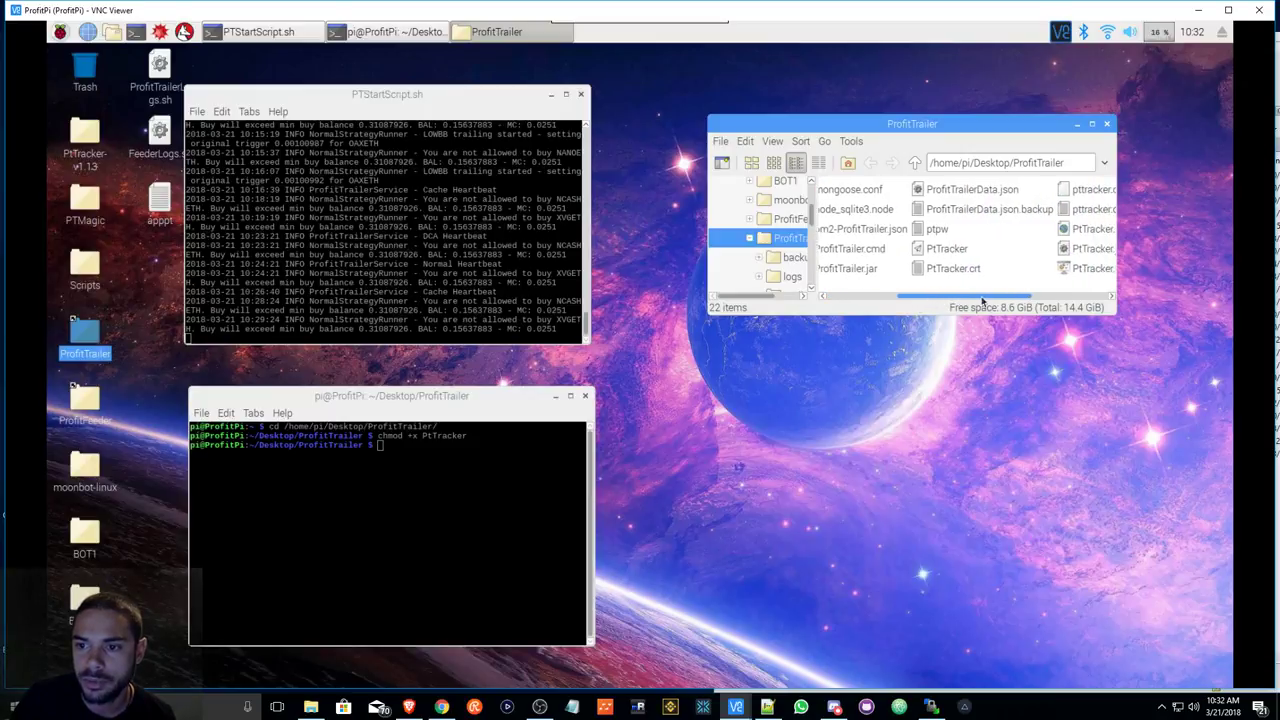
click(944, 249)
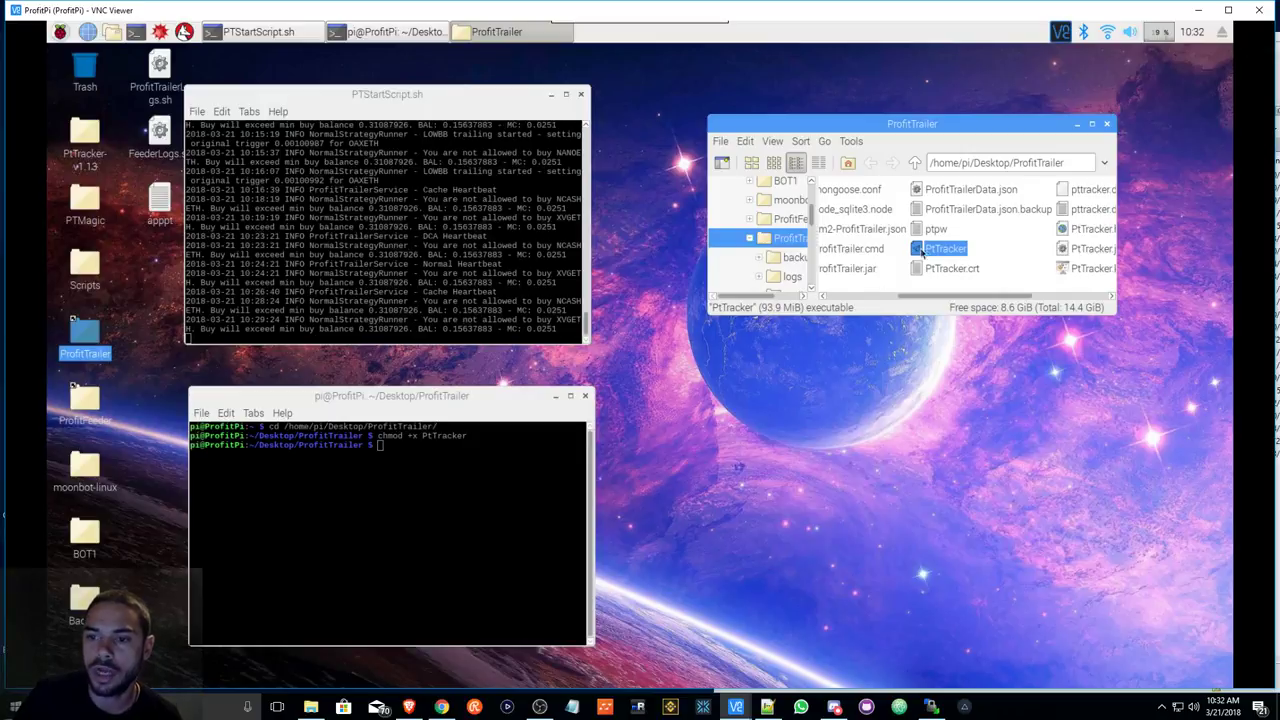
- Review the PtTracker file's permissions in its properties, choose Anyone for Execute and accept the dialog
right_click(944, 252)
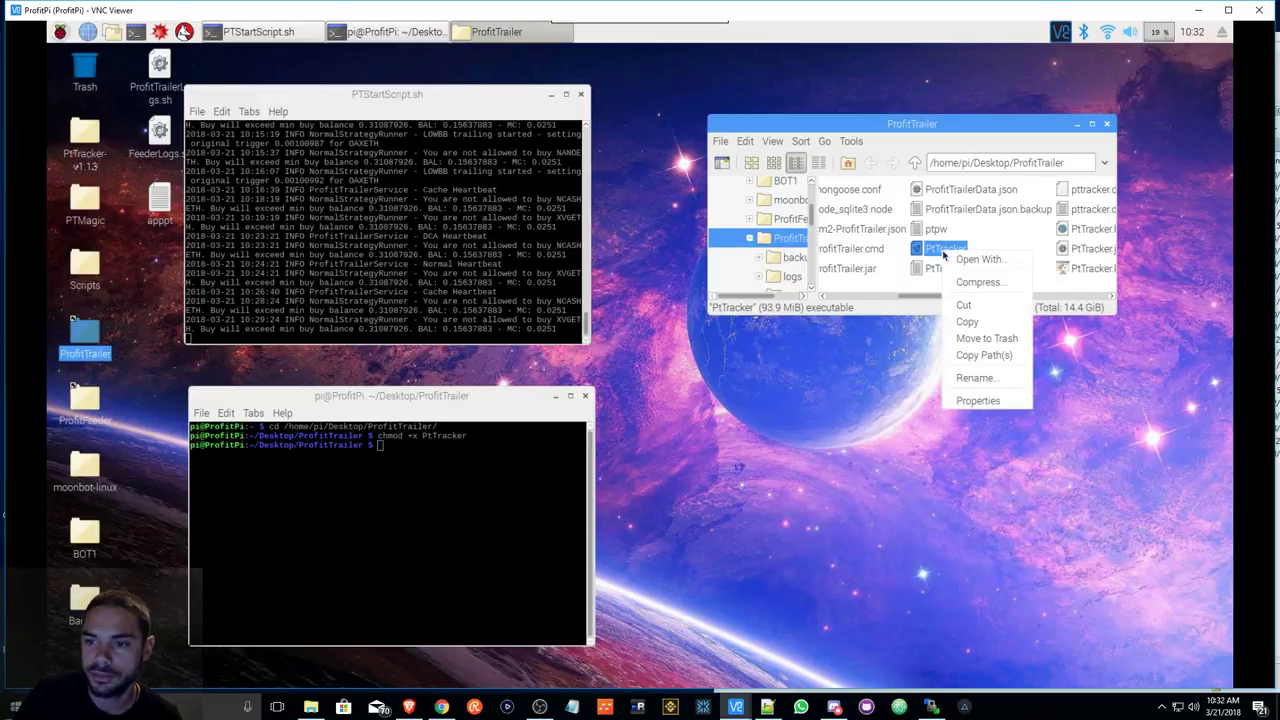
click(967, 402)
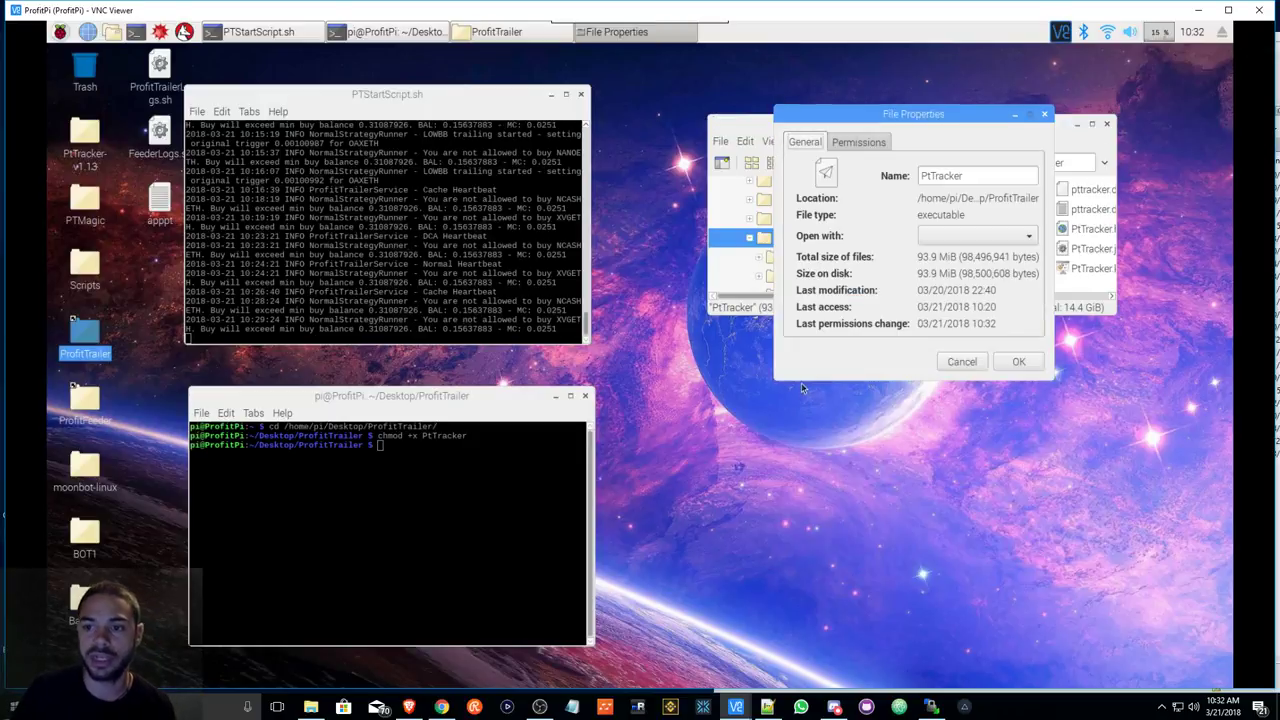
click(856, 143)
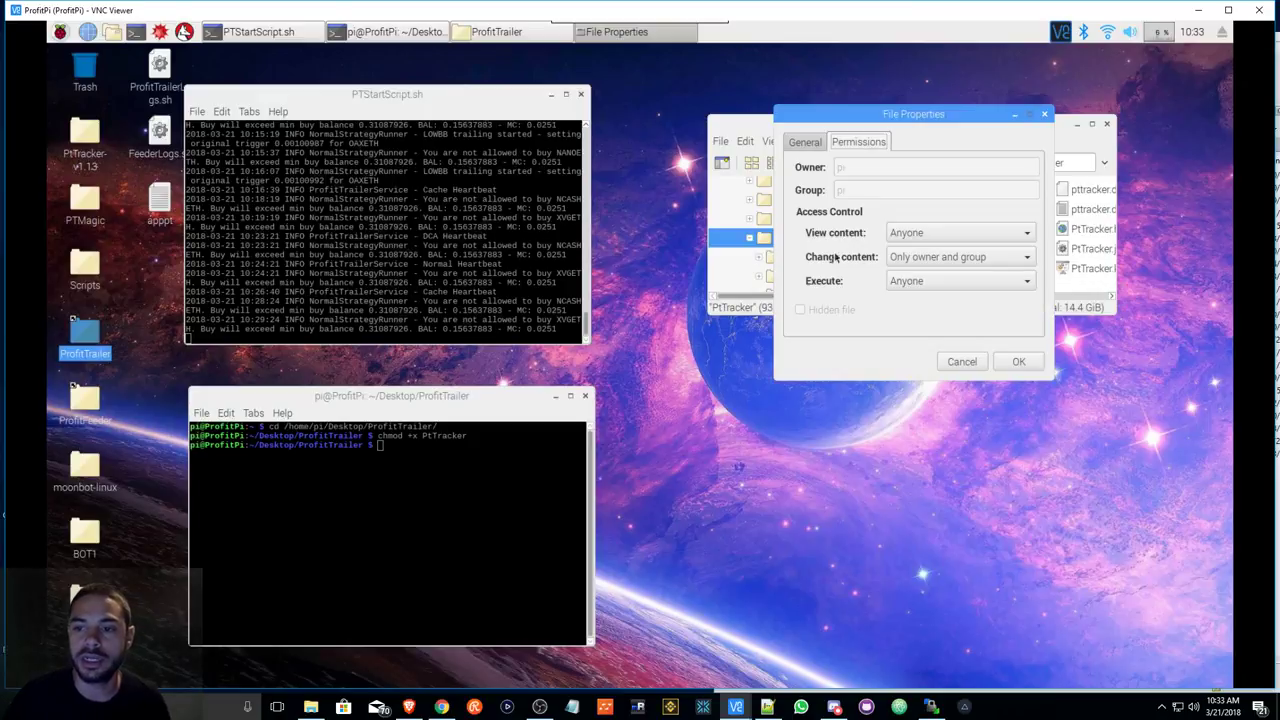
click(908, 257)
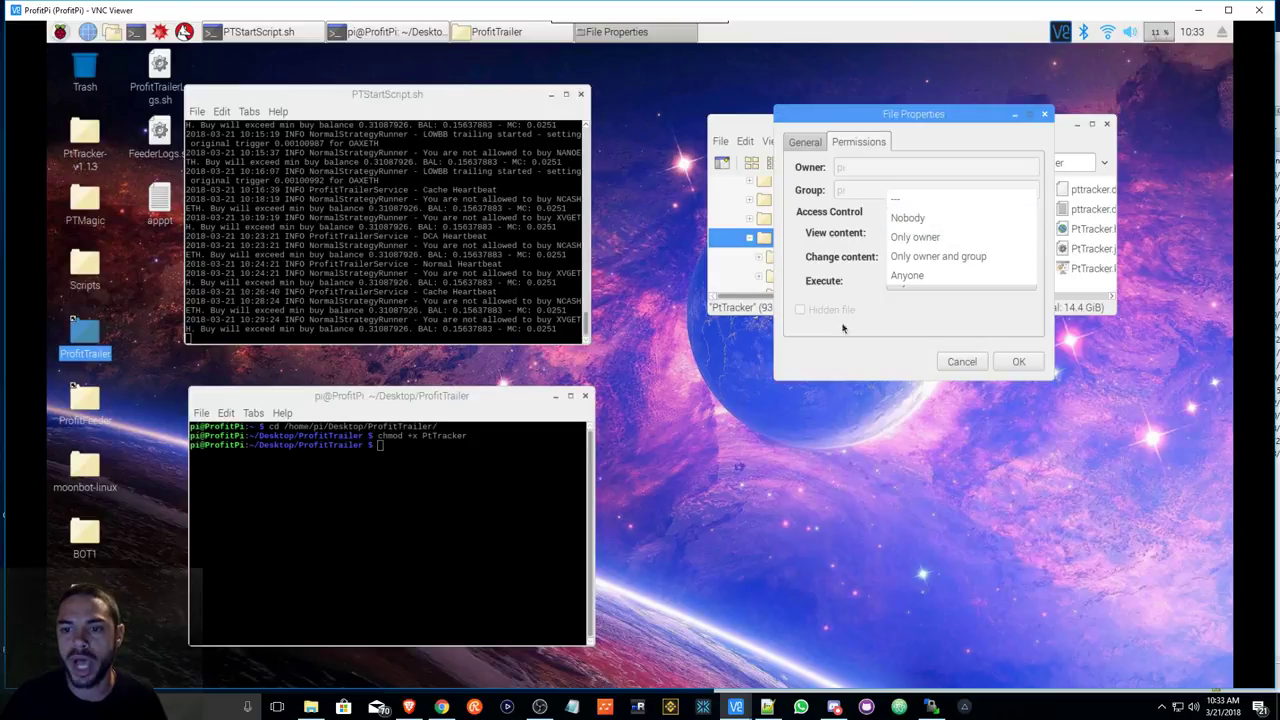
click(869, 309)
click(914, 281)
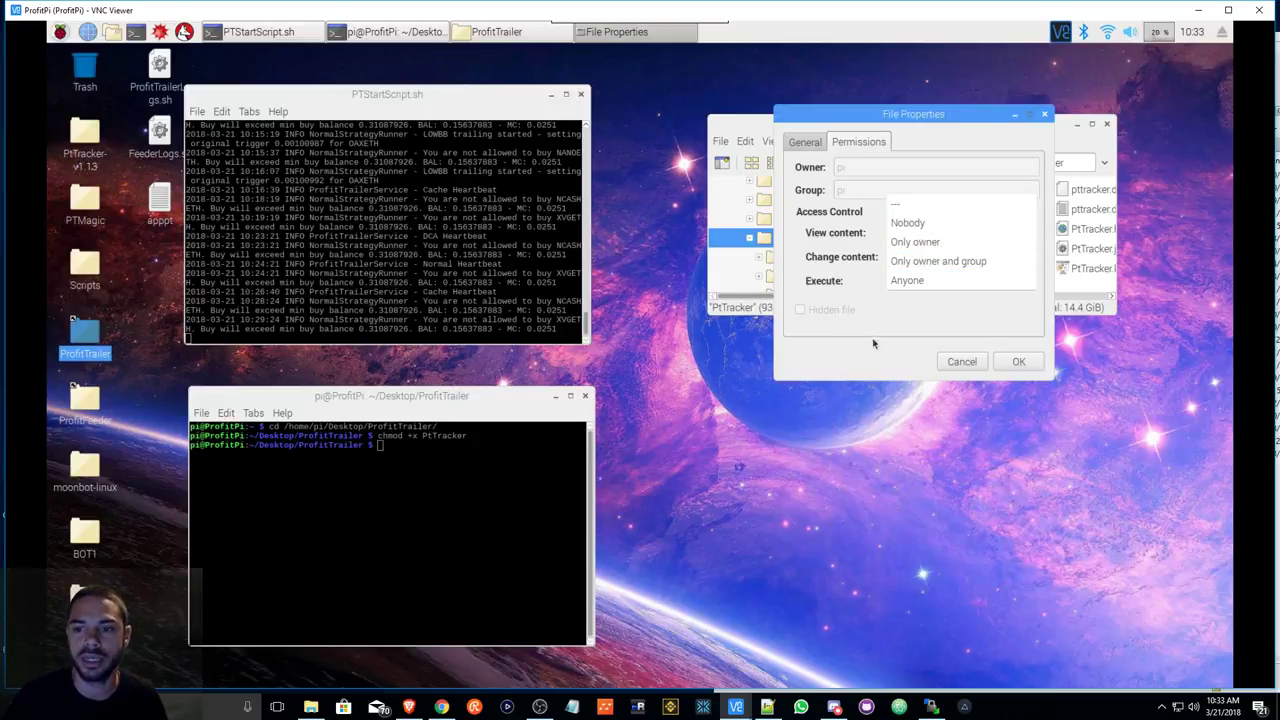
click(907, 280)
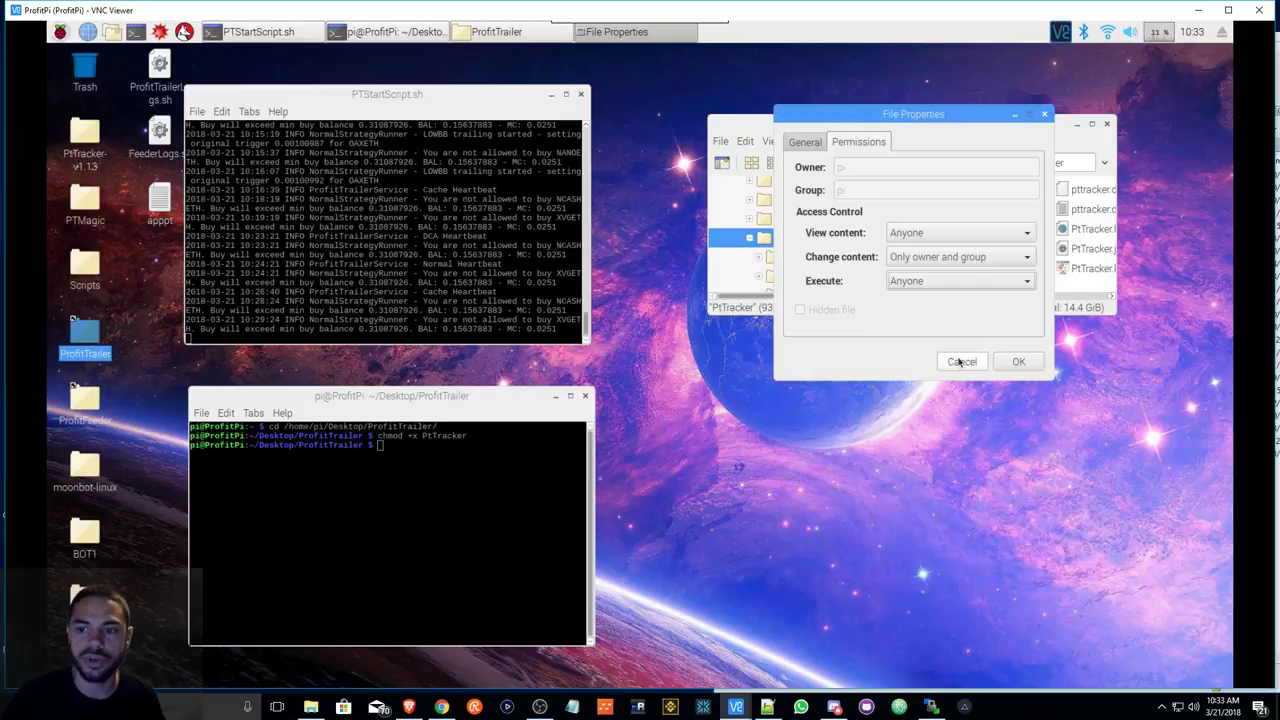
click(1016, 362)
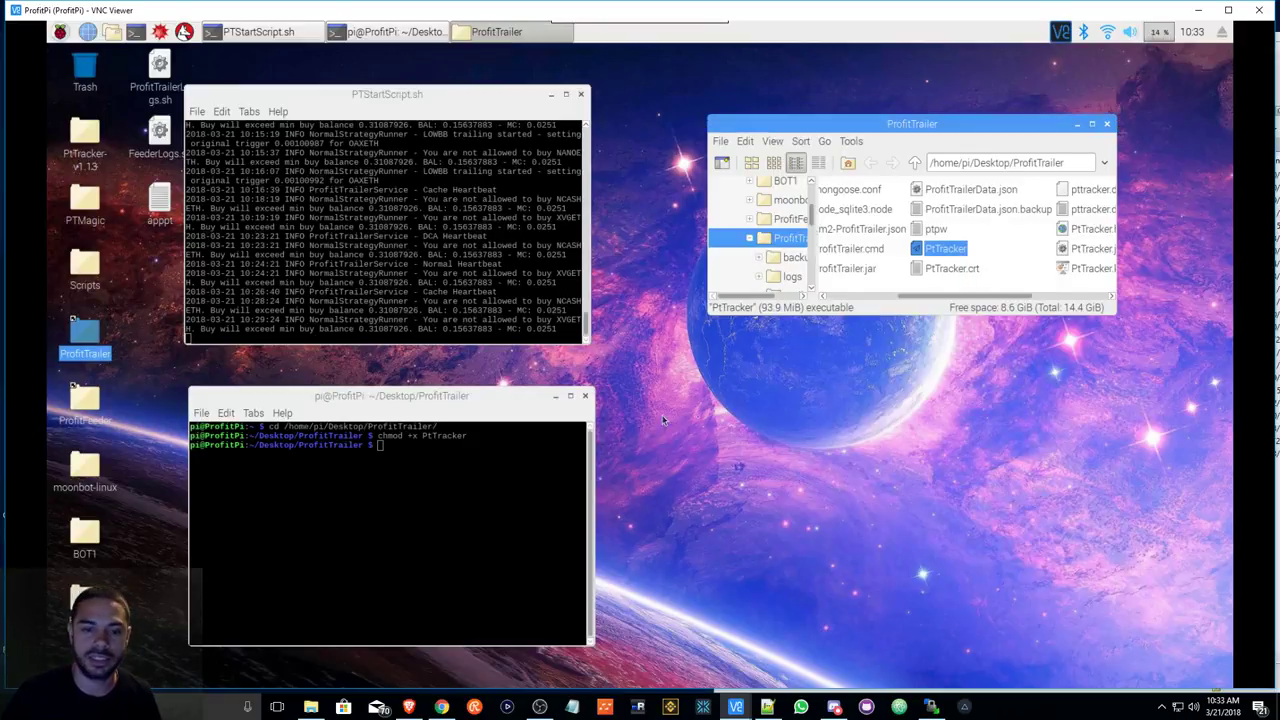
- Switch to the Raspberry Pi wiki page in Chrome and highlight step 10 on starting PtTracker
click(428, 452)
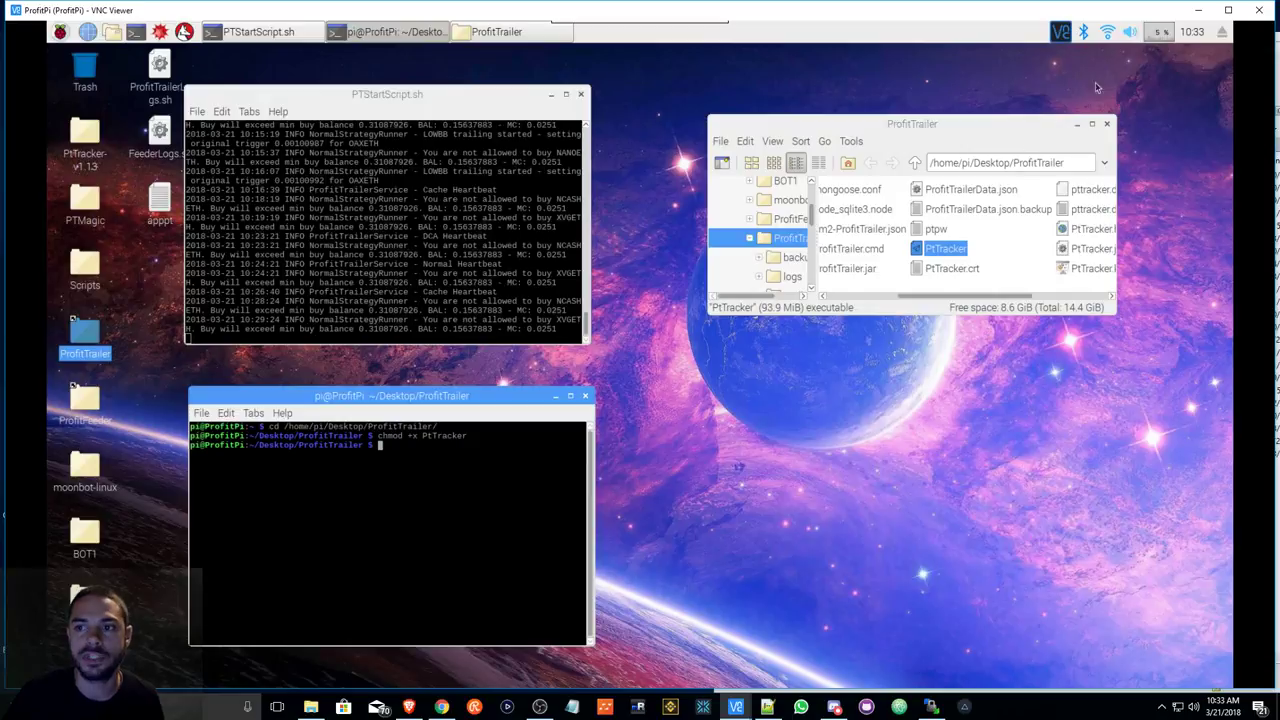
click(1196, 14)
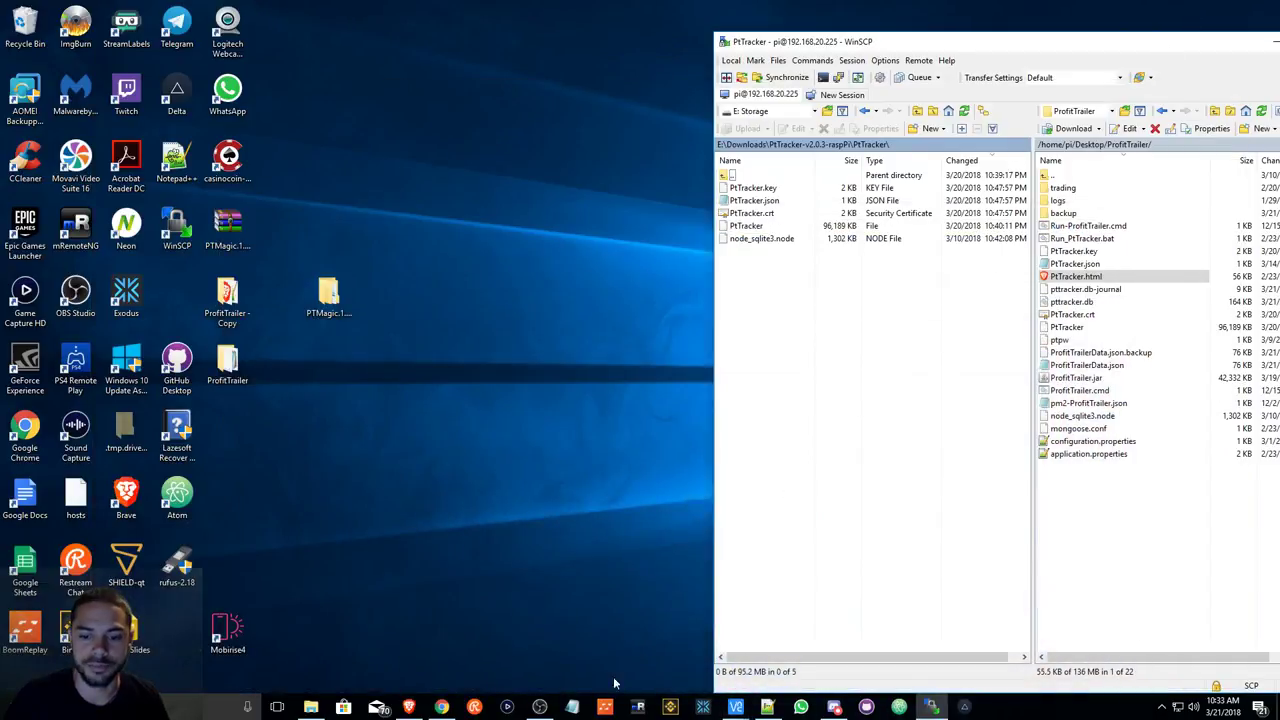
click(441, 707)
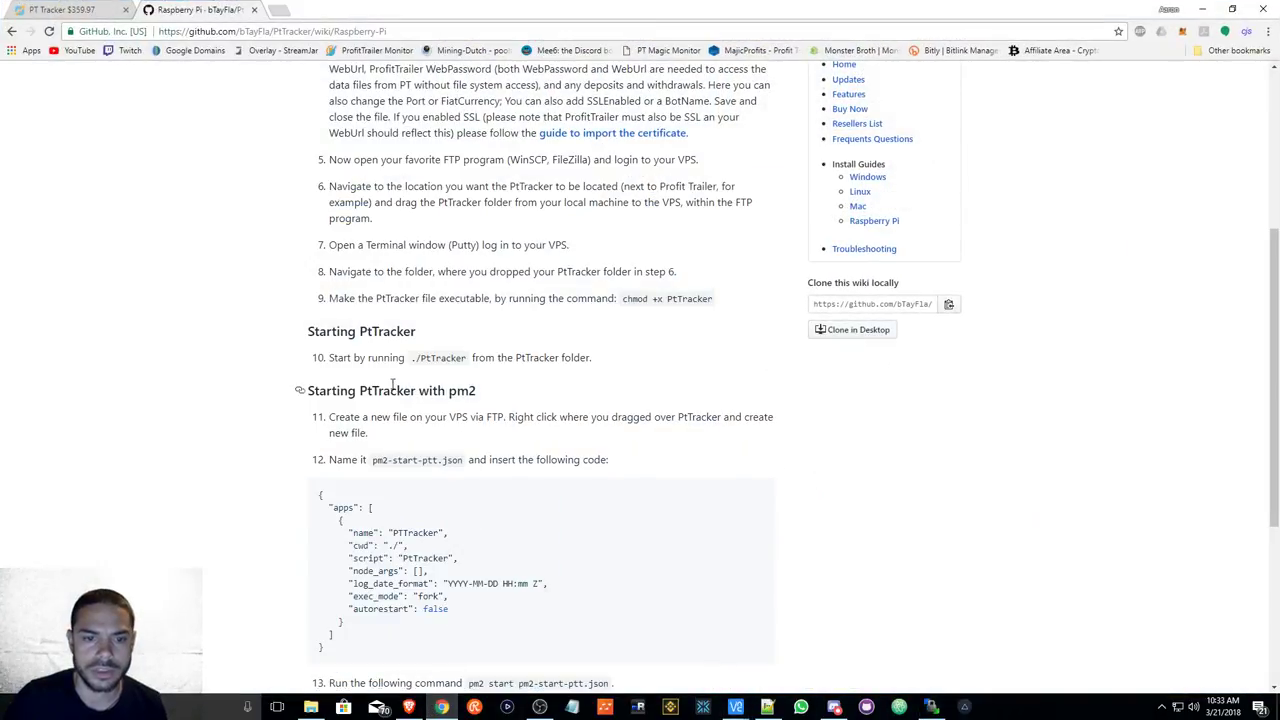
drag(330, 363, 601, 362)
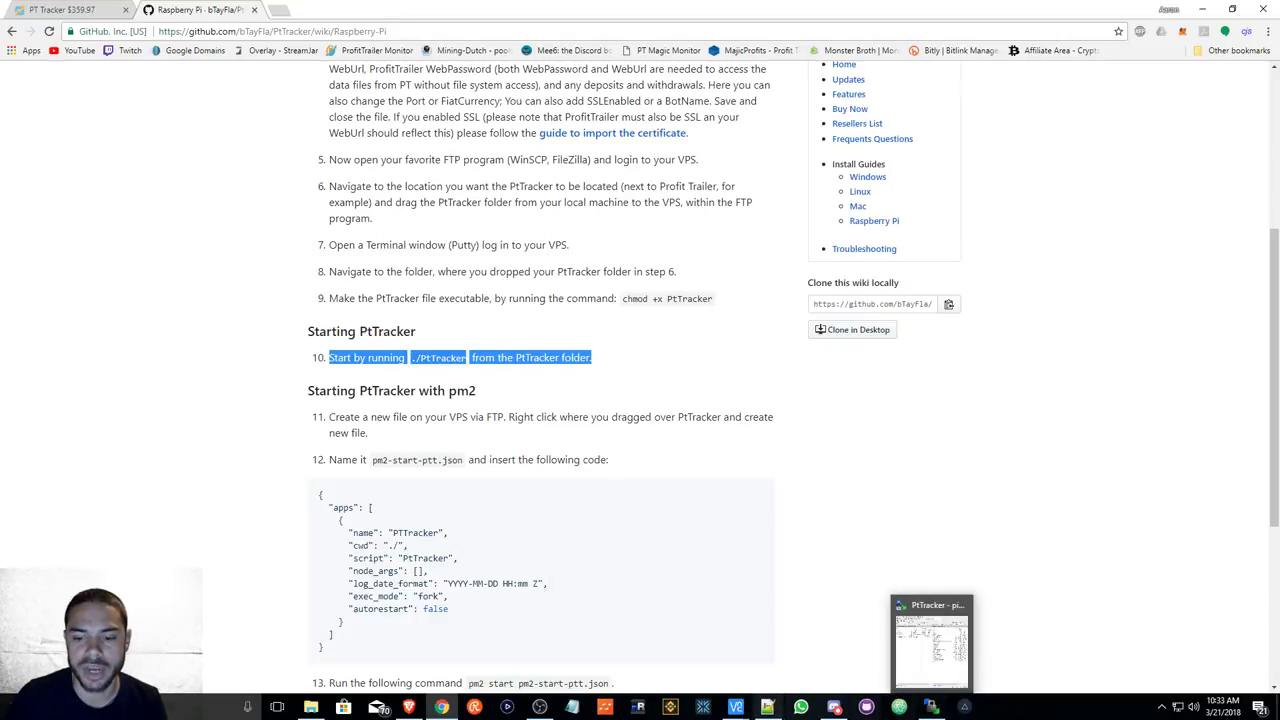
- Switch back to the Pi's terminal in VNC Viewer and start PtTracker by running ./PtTracker from the ProfitTrailer folder
click(735, 707)
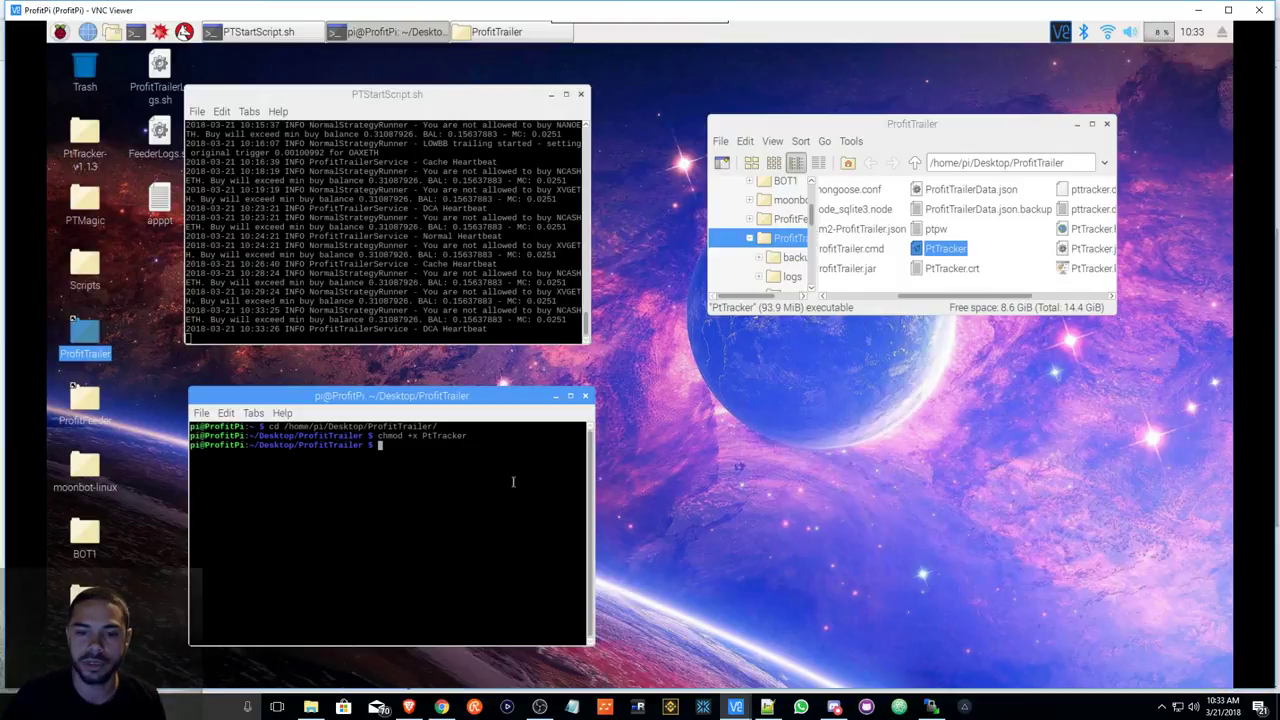
click(797, 650)
text(./)
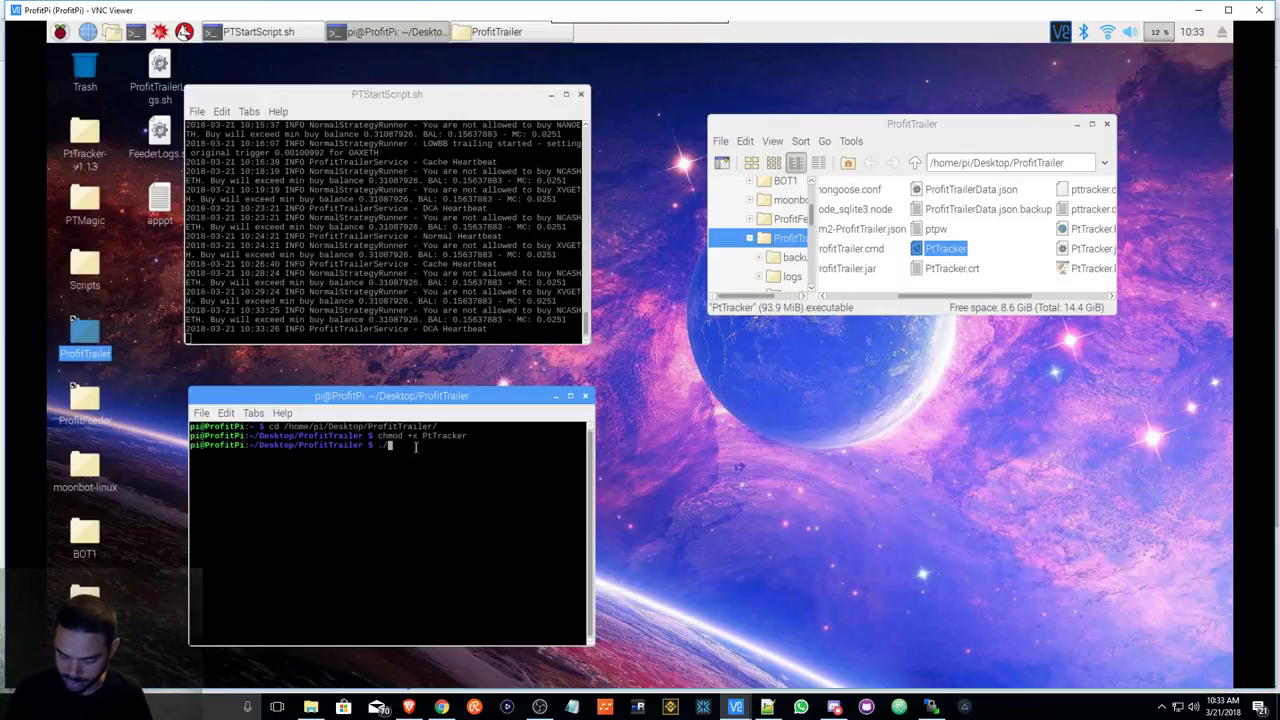
text(PtTracke)
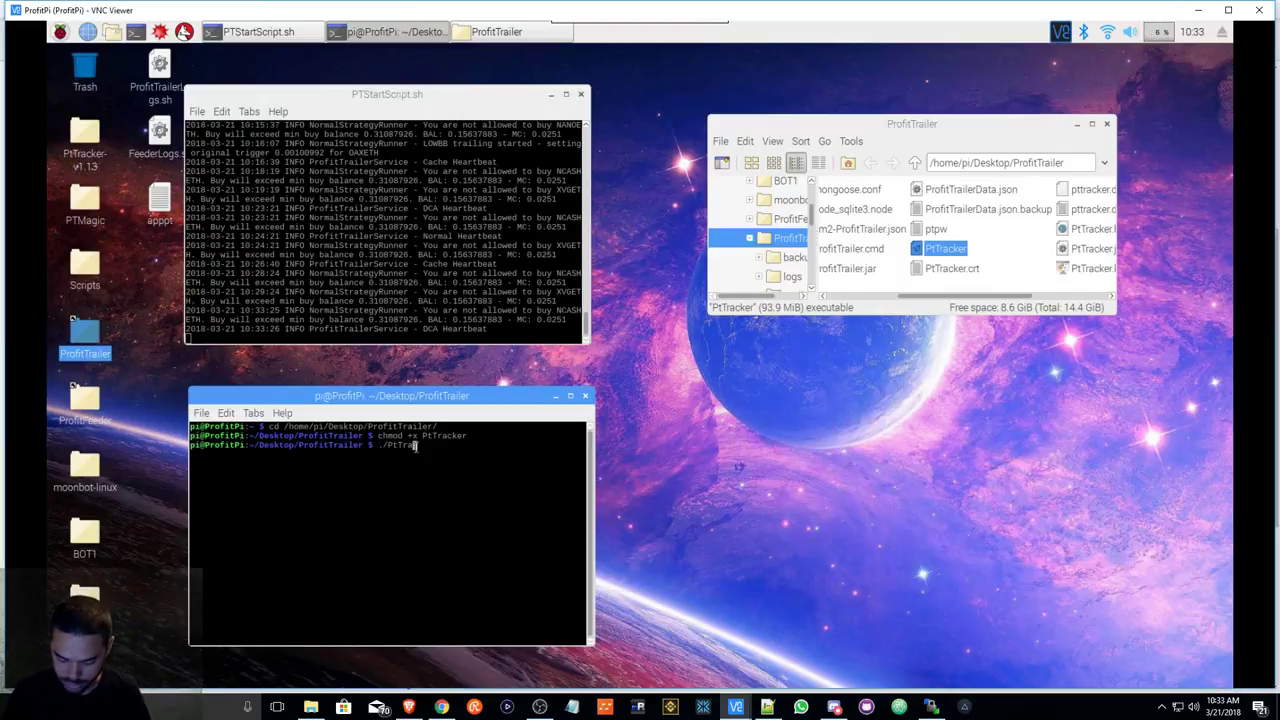
text(r)
key(Return)
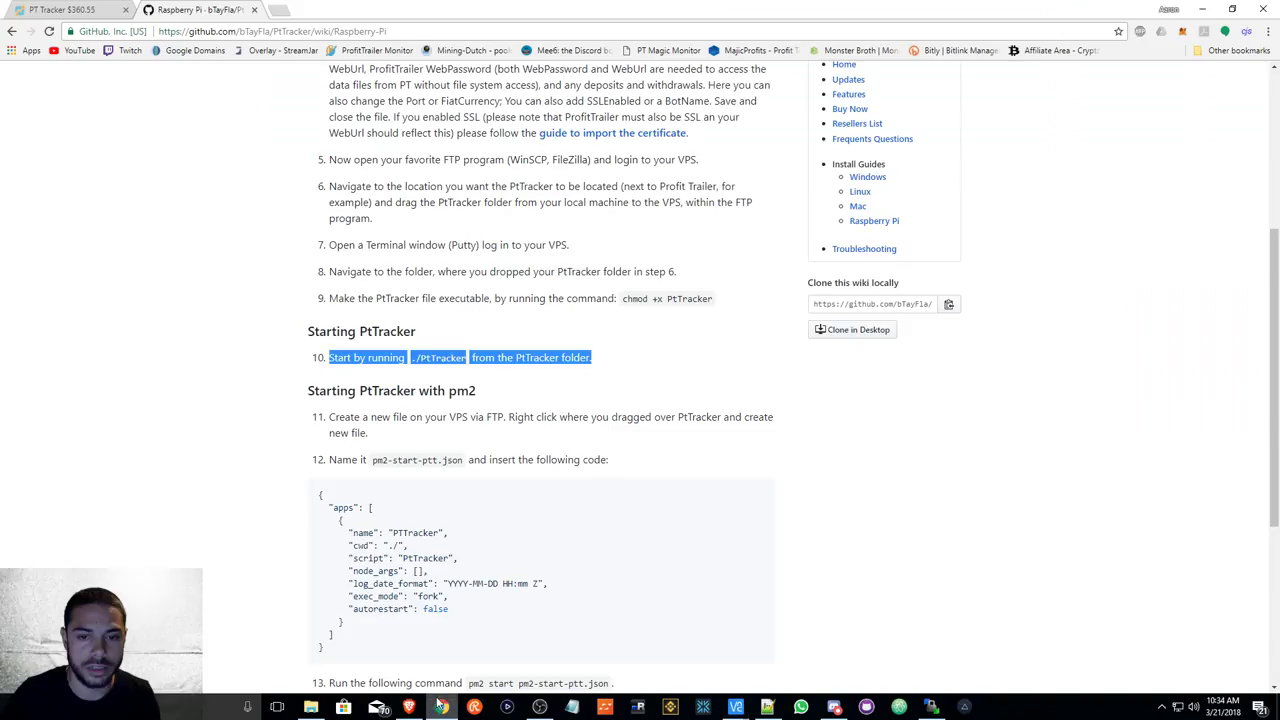
- Switch to the PT Tracker page in Chrome and load the PtTracker dashboard from 192.168.20.225:3000
click(72, 8)
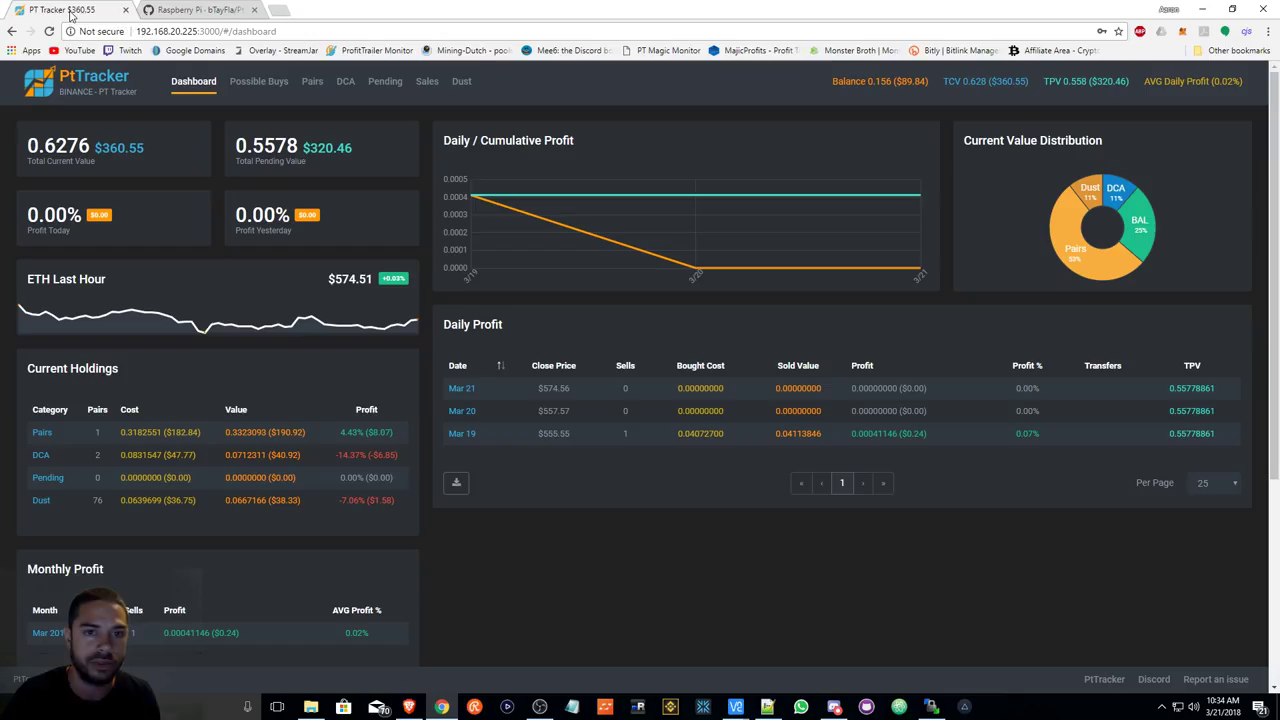
drag(313, 33, 148, 34)
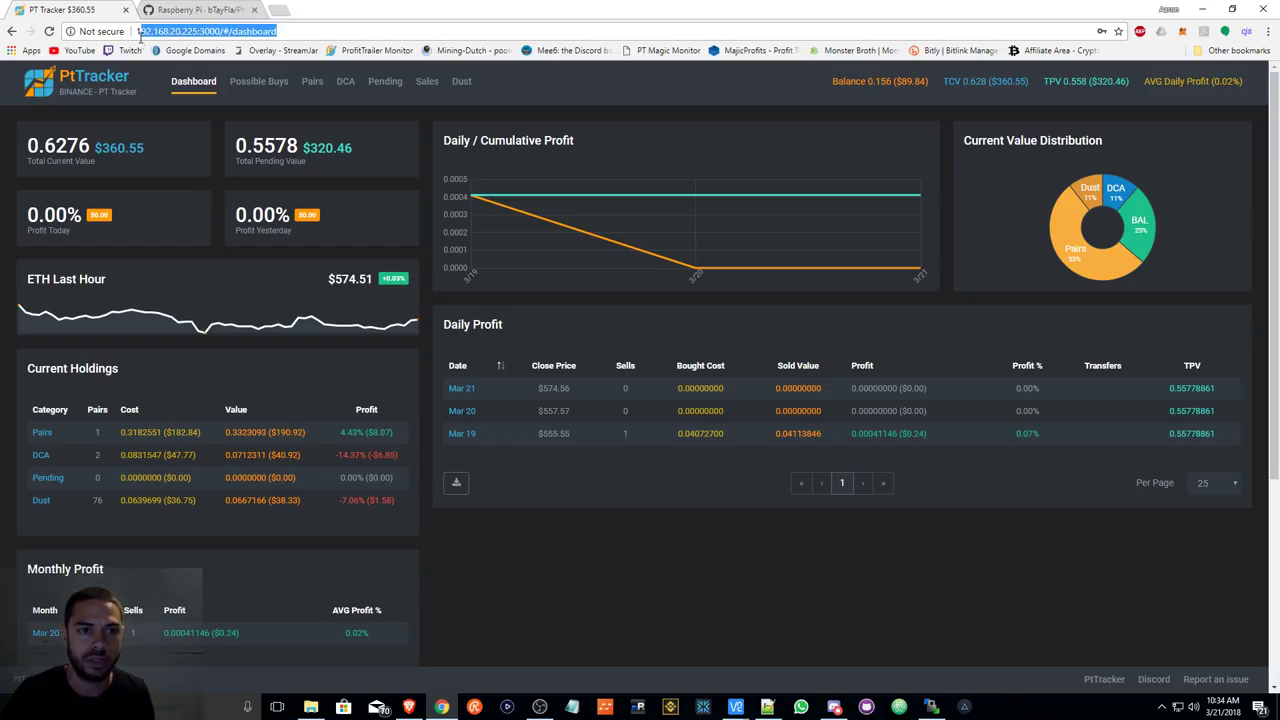
text(192)
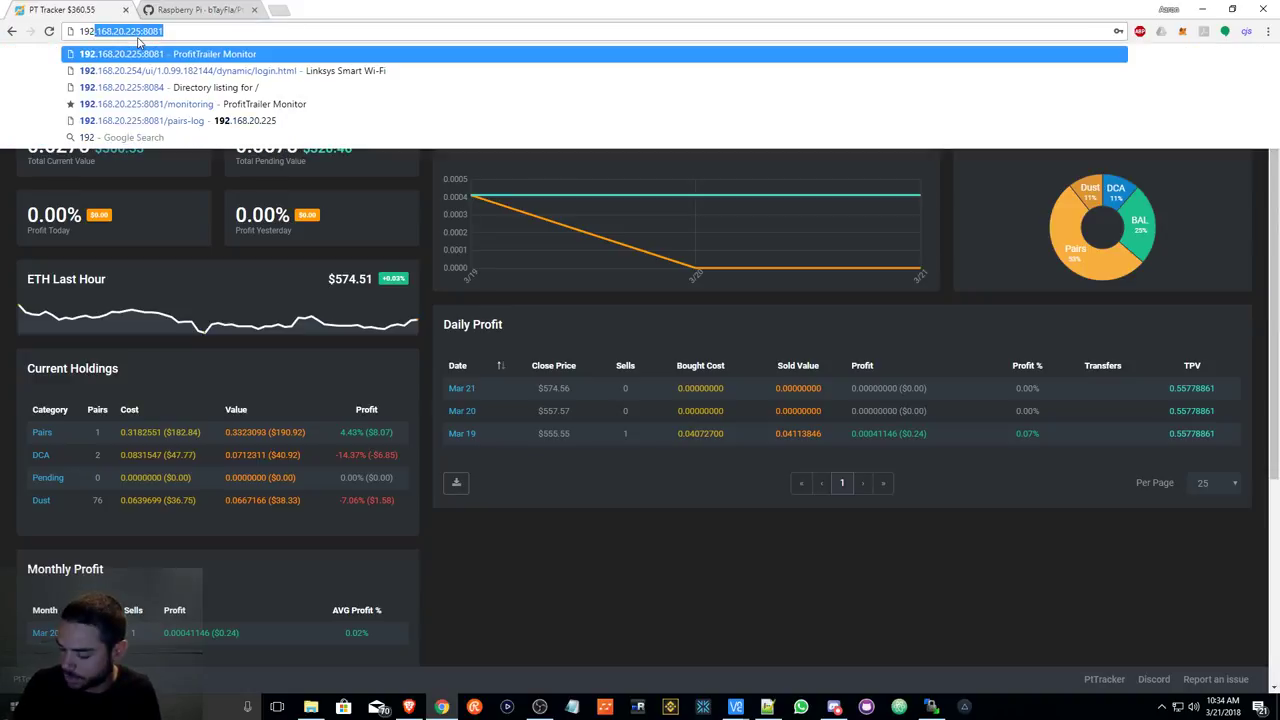
text(.168.20.)
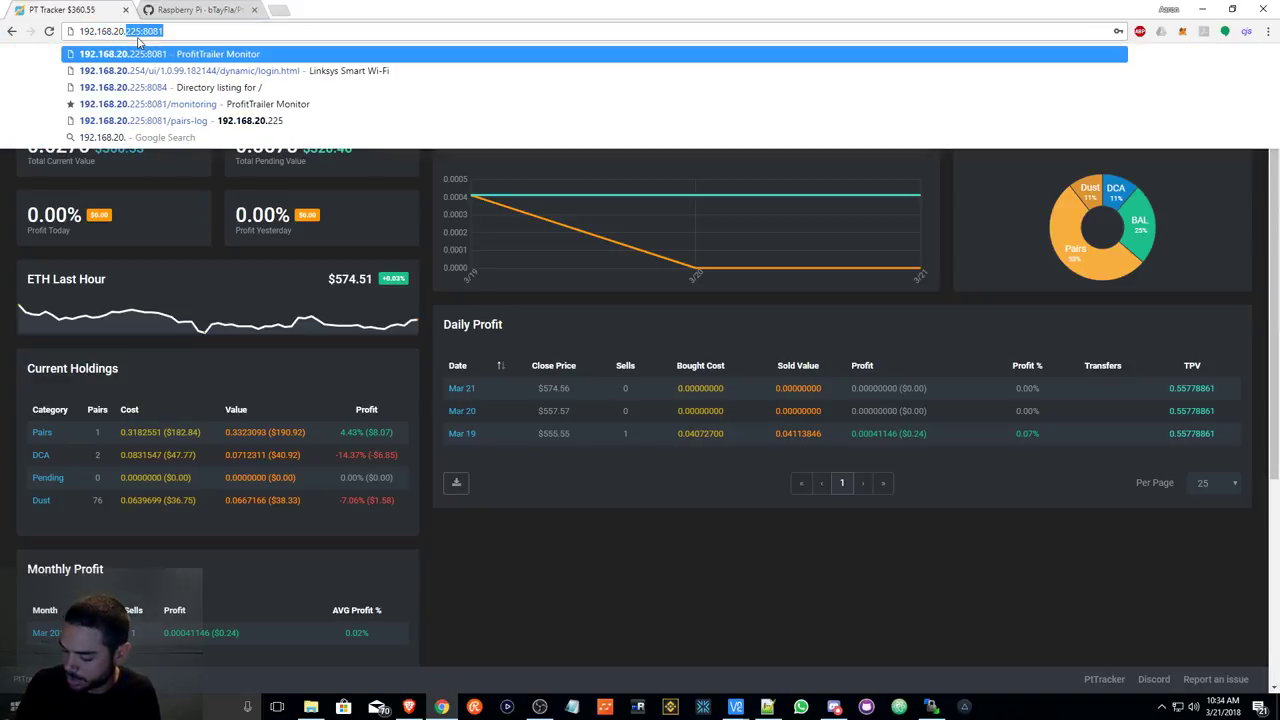
text(225:3000)
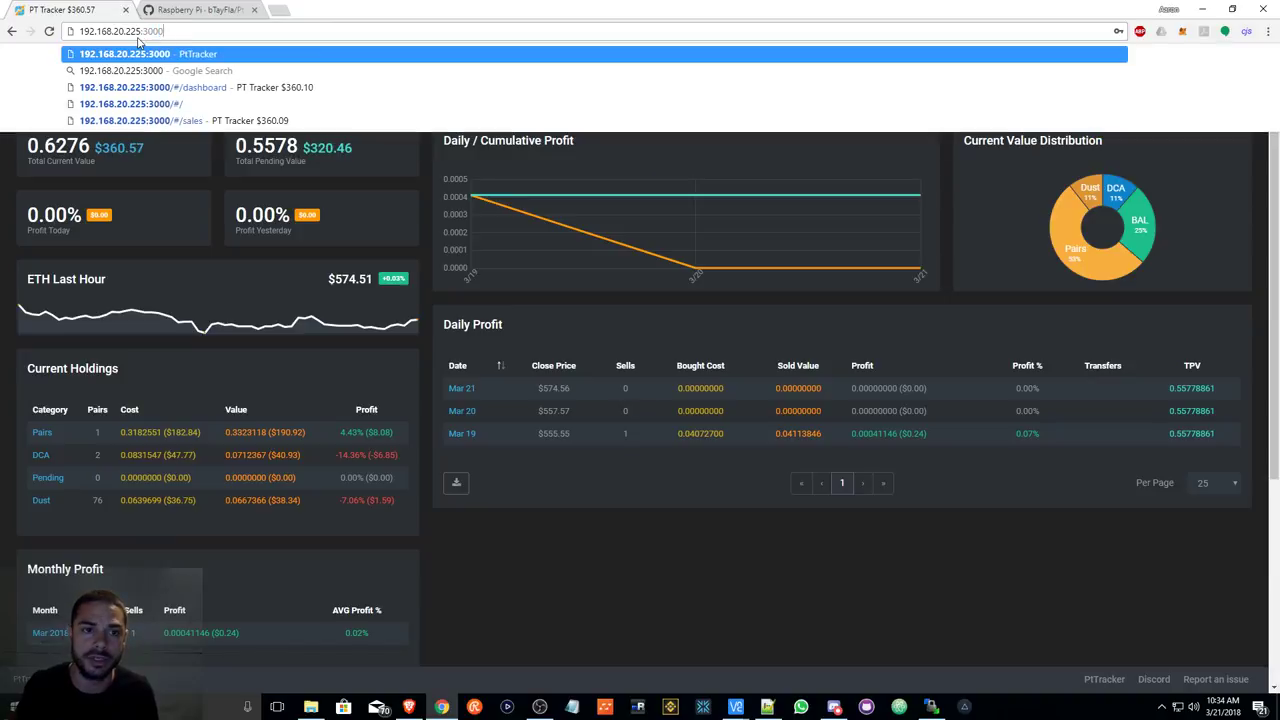
key(Return)
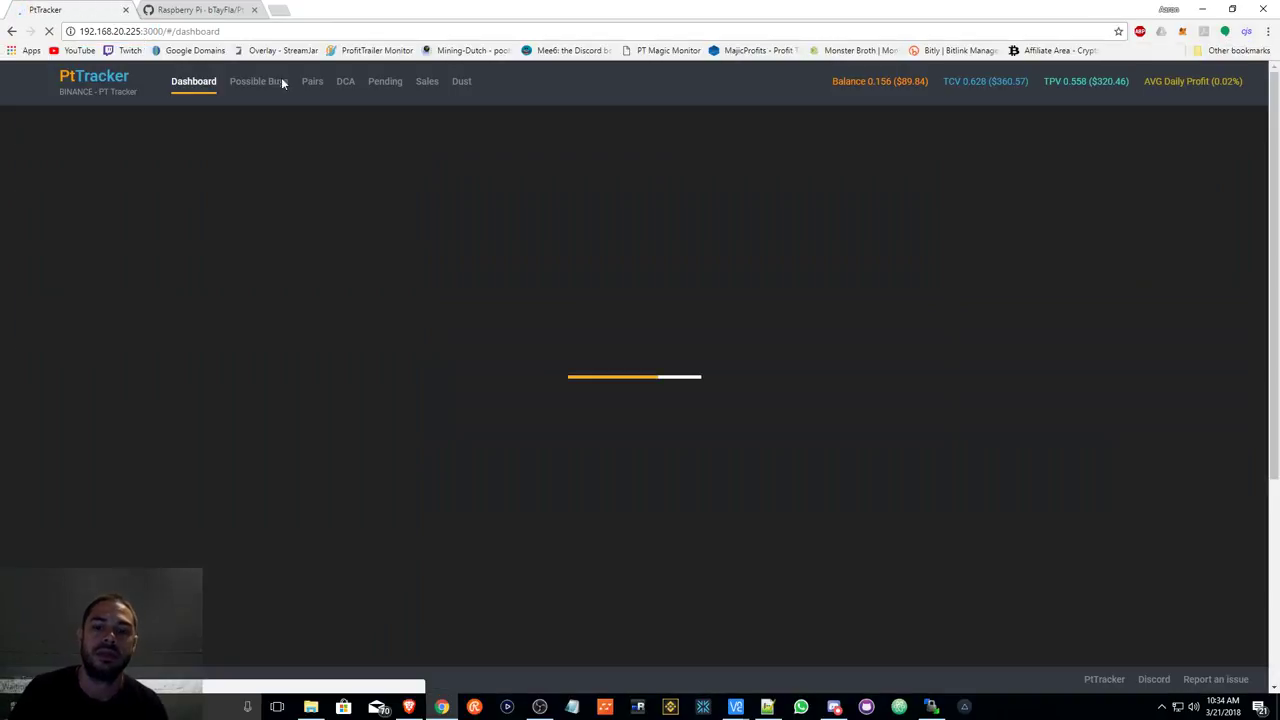